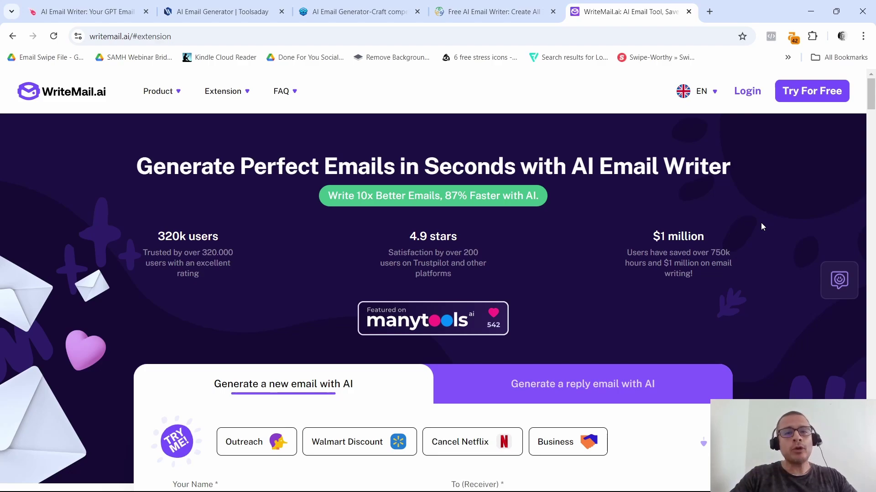
Step: Switch to the first browser tab, Mailmeteor's AI Email Writer, with Ctrl+1
key("ctrl+1")
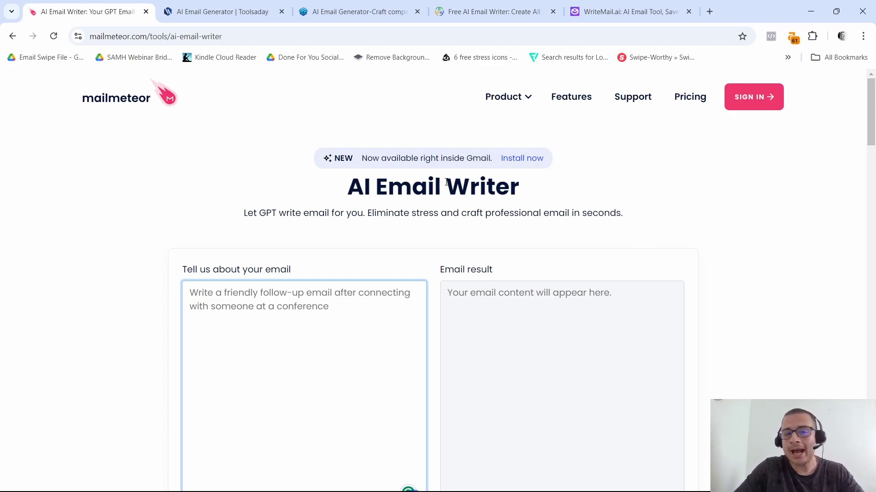
Step: Scroll to Other Tools and follow the 'free email subject line tester' link
scroll(319, 292, "down", 1)
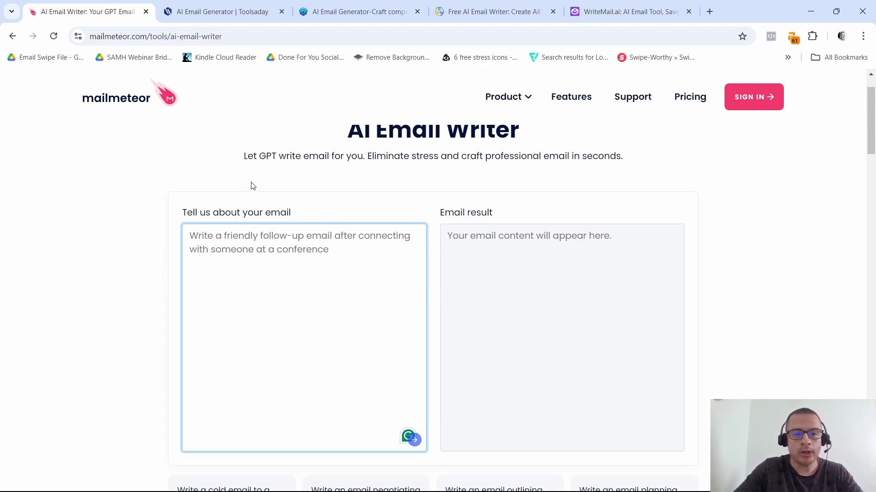
scroll(320, 260, "down", 2)
scroll(228, 346, "up", 1)
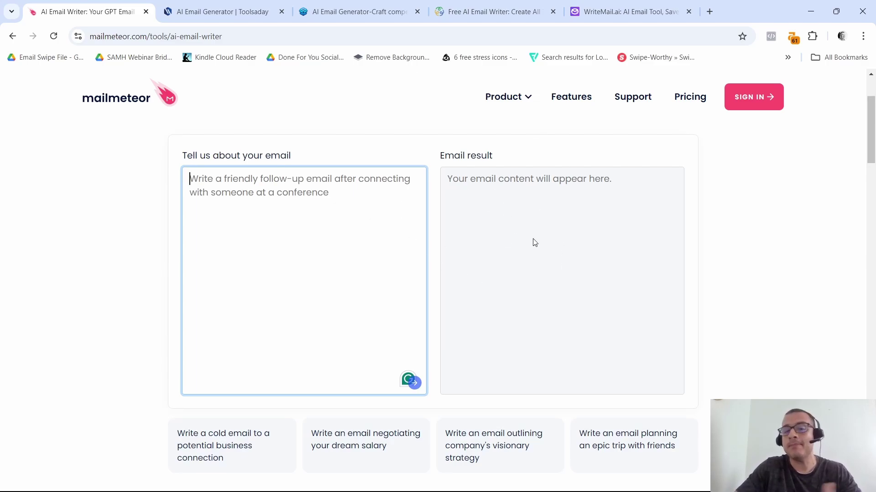
left_click_drag(873, 91, 873, 183)
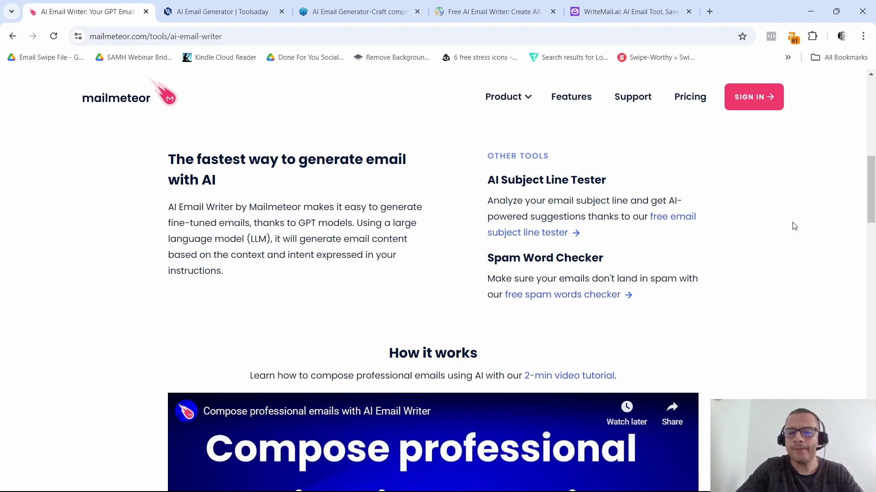
left_click(686, 223)
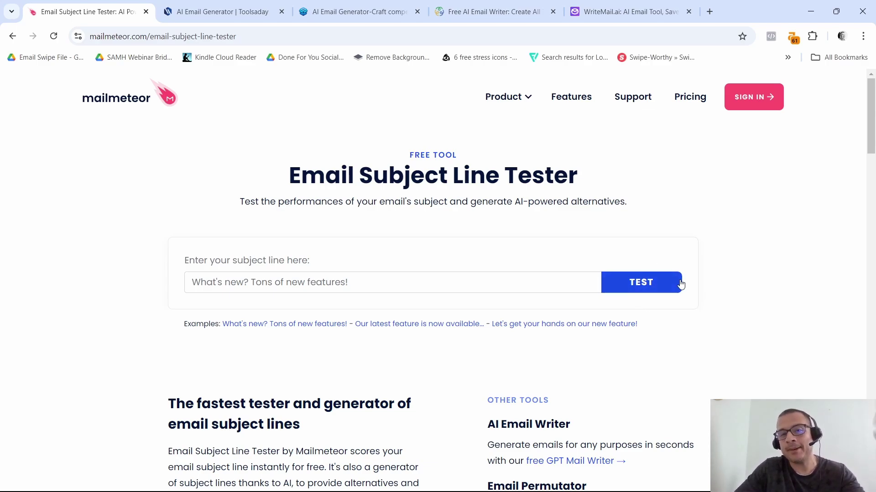
Step: Test the example 'Let's get your hands on our new feature!' and review its 71 score and alternatives
left_click(529, 332)
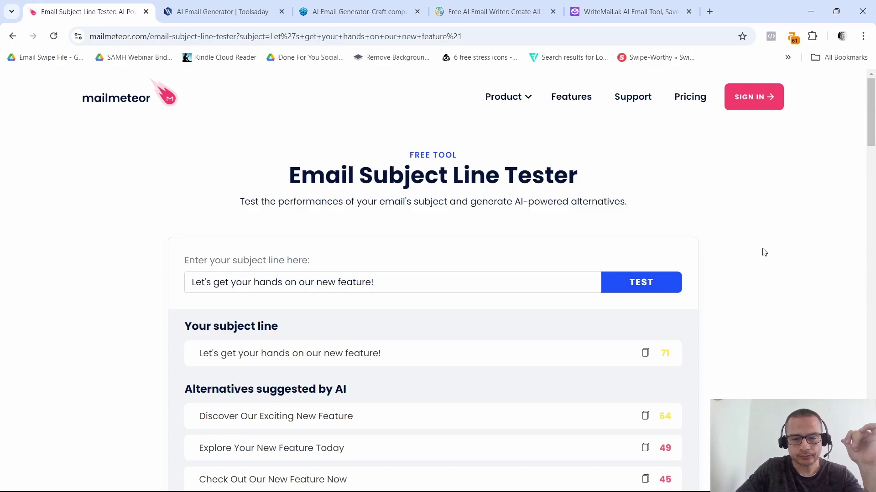
scroll(764, 256, "down", 2)
scroll(764, 274, "down", 2)
scroll(760, 283, "up", 1)
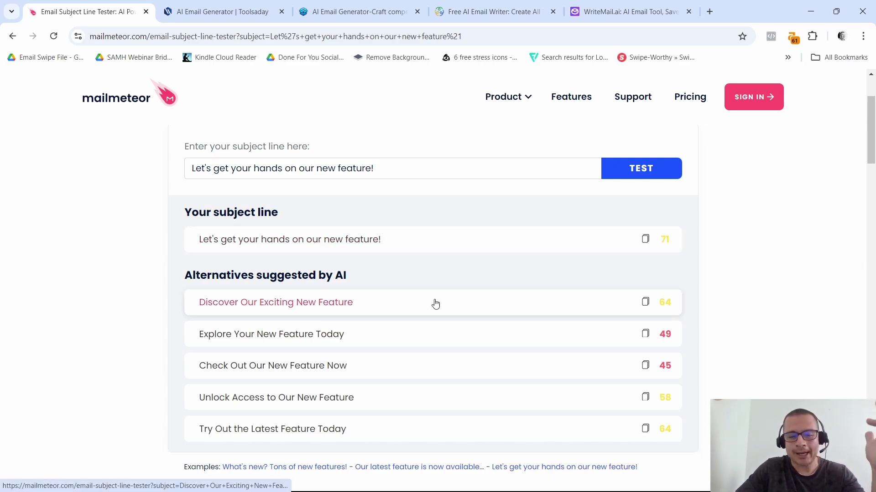
scroll(514, 341, "down", 2)
scroll(514, 341, "down", 2)
scroll(465, 380, "up", 3)
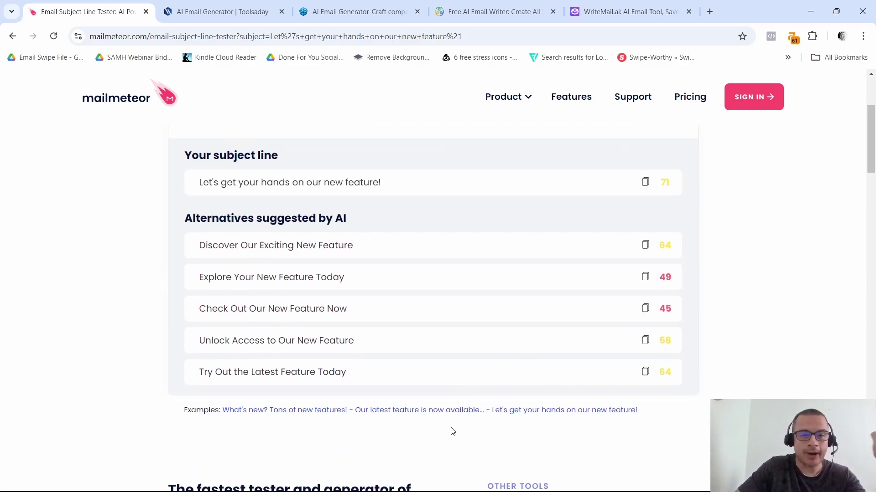
scroll(452, 430, "up", 4)
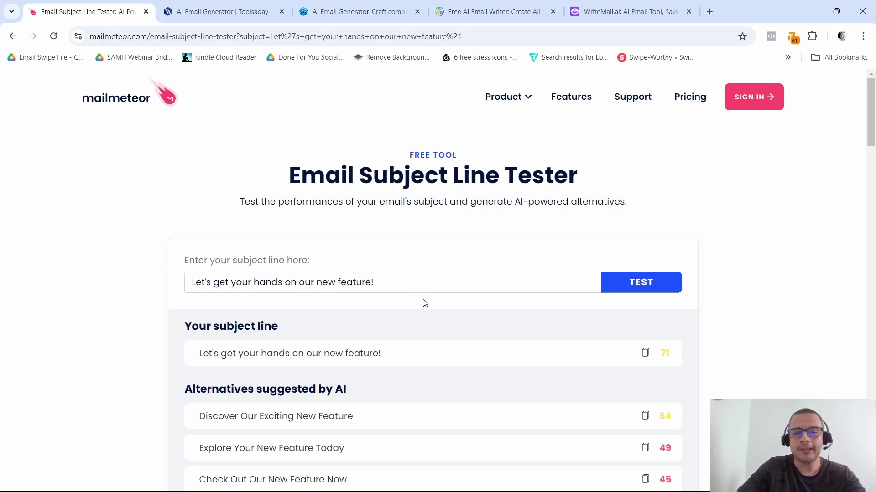
scroll(464, 308, "down", 10)
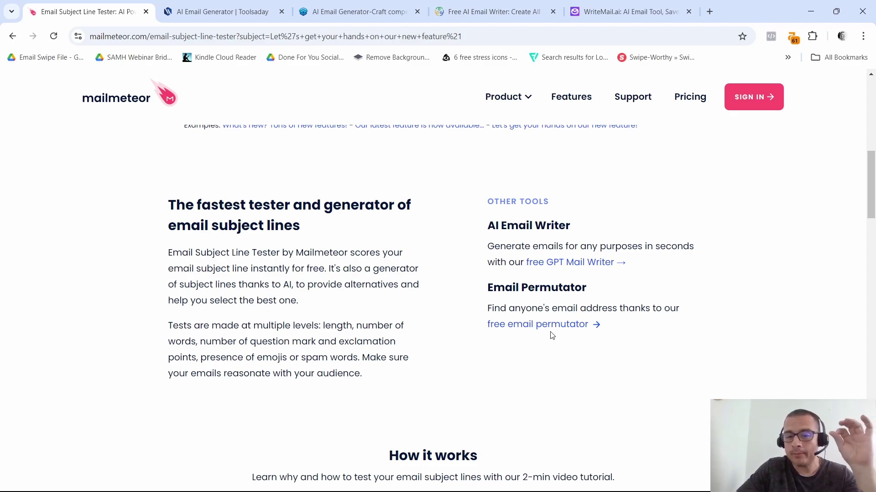
Step: Open the free Email Permutator and scroll through its 34 spacex.com address guesses
left_click(573, 331)
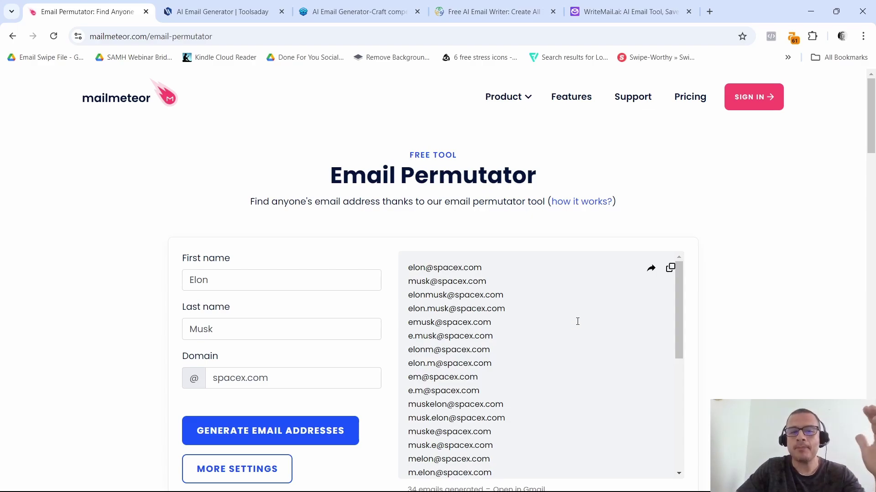
scroll(551, 325, "down", 1)
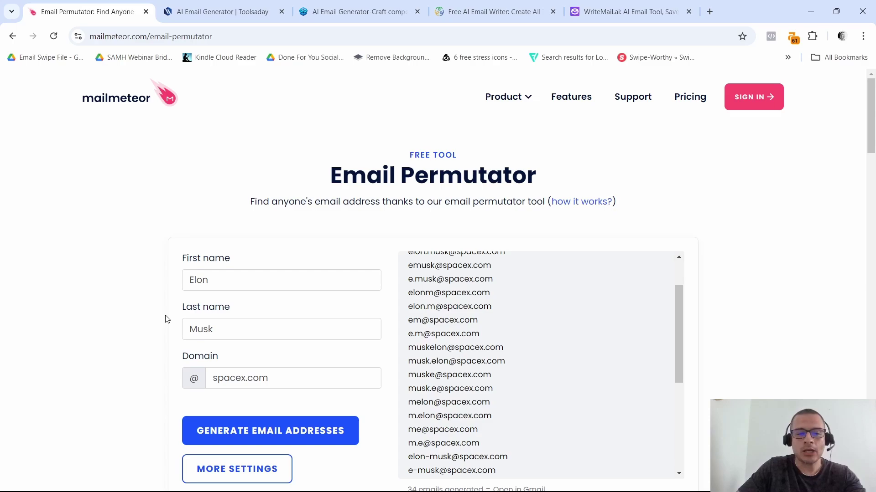
scroll(227, 264, "down", 1)
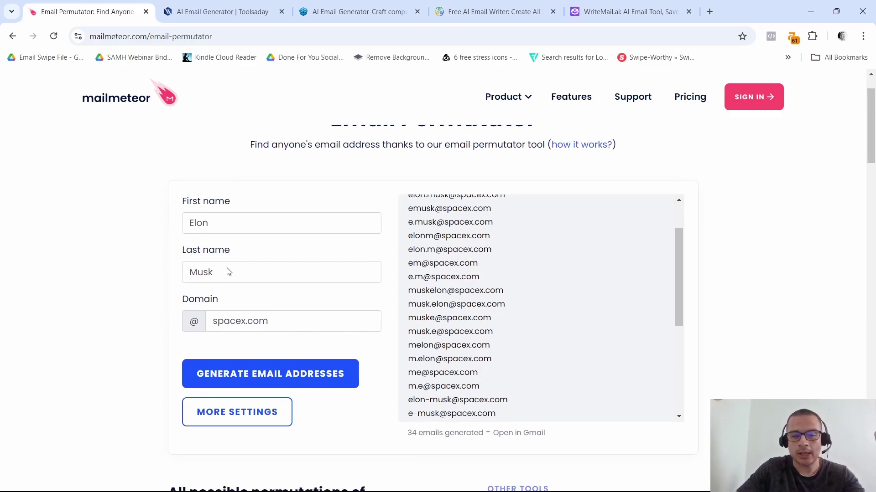
scroll(556, 290, "down", 3)
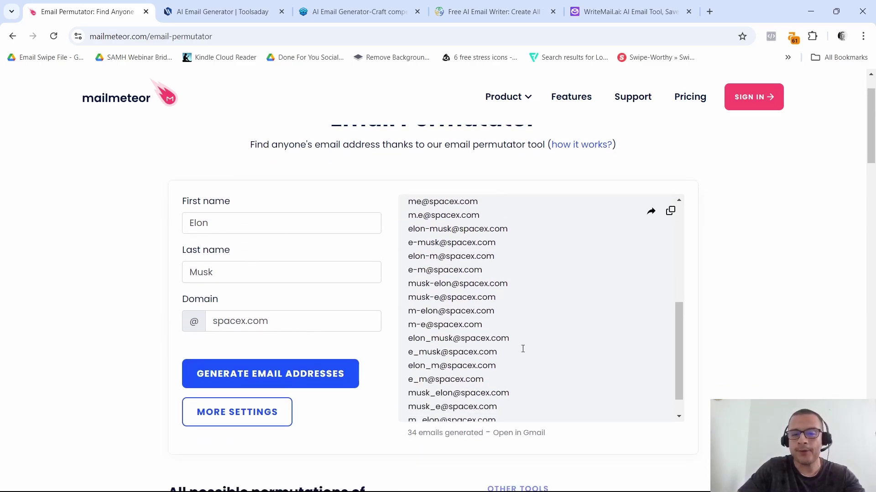
scroll(522, 348, "down", 1)
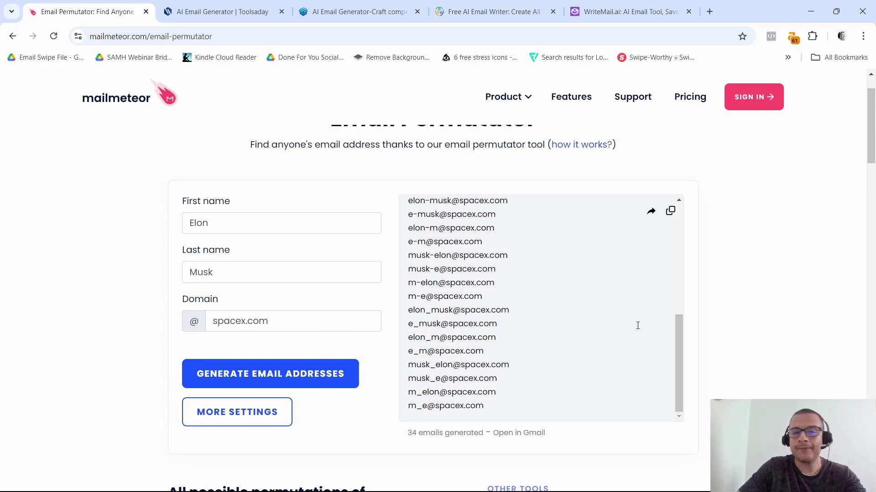
scroll(615, 316, "down", 4)
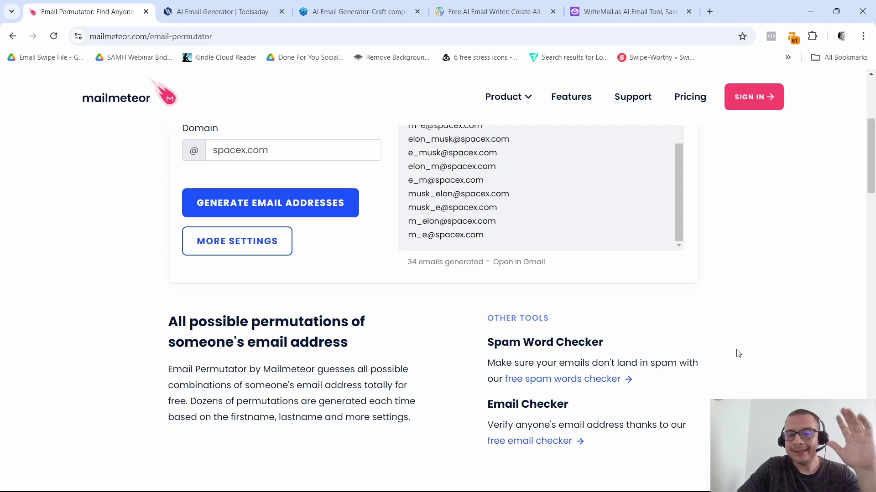
Step: Open the Spam Checker and review the sample email rated Poor with flagged spam words
left_click(569, 386)
scroll(552, 386, "down", 1)
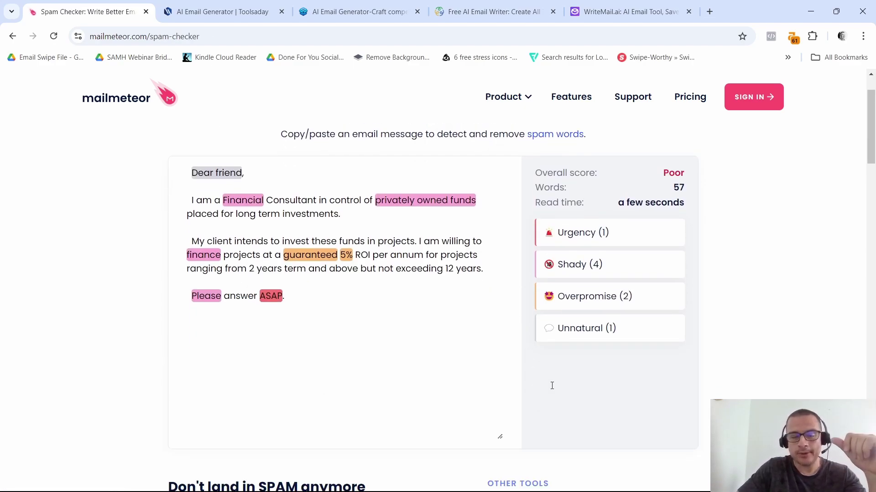
scroll(552, 385, "down", 1)
scroll(472, 368, "up", 2)
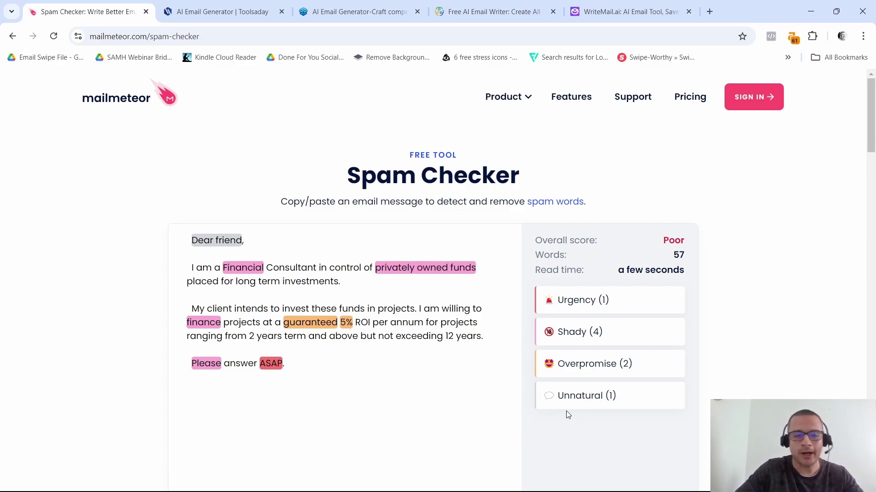
Step: Scroll down and follow the 'free email checker' link
scroll(552, 433, "down", 5)
scroll(520, 456, "down", 2)
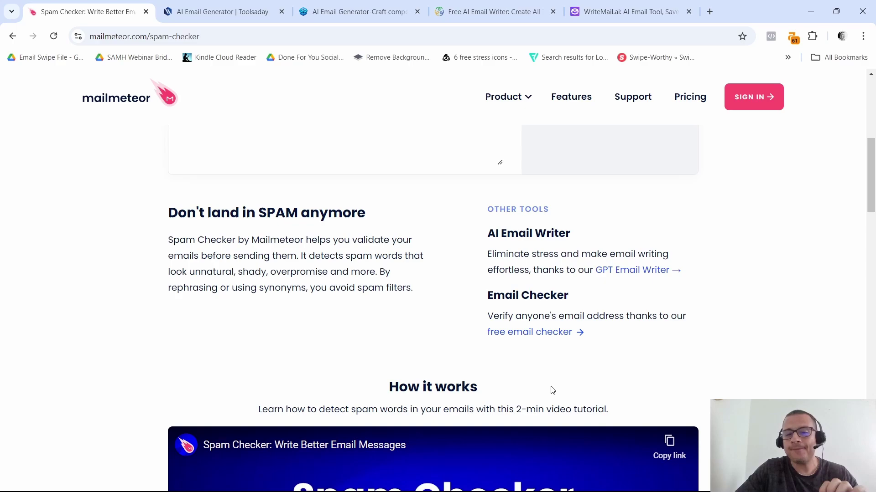
left_click(537, 334)
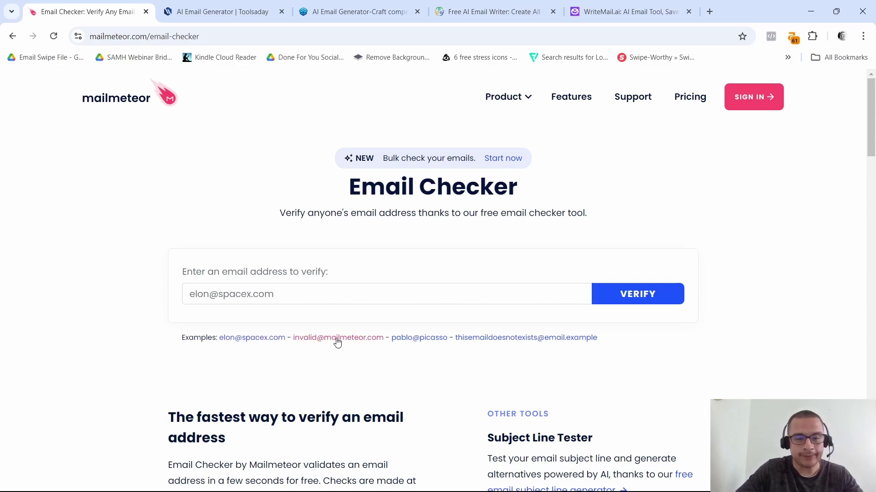
Step: Verify the malformed and the sample company example addresses, then close the Email Checker tab
left_click(423, 340)
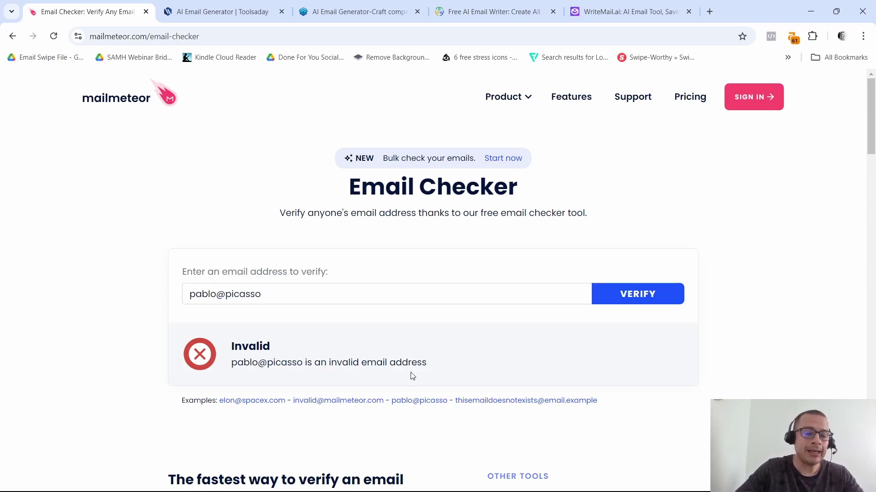
left_click(265, 401)
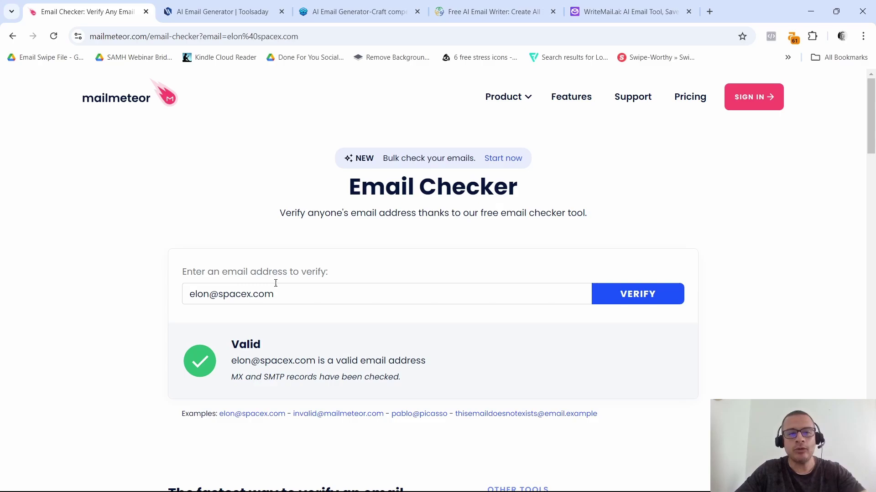
scroll(474, 328, "down", 3)
scroll(483, 387, "up", 3)
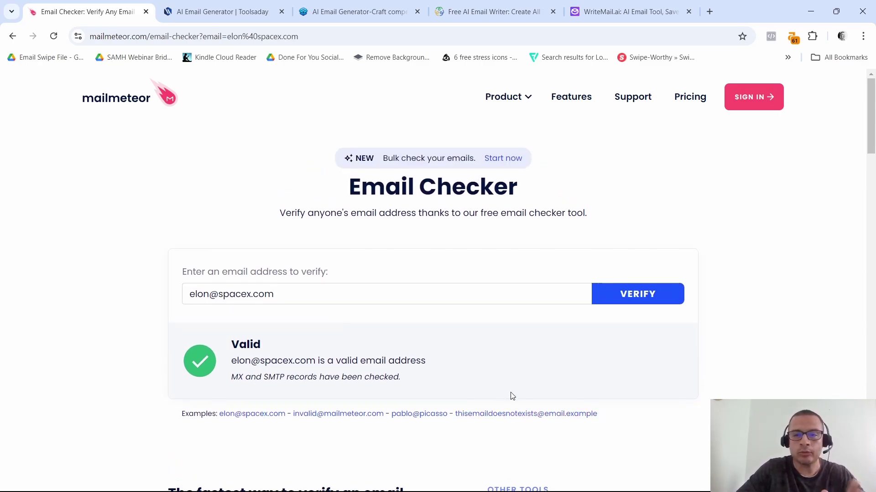
key("ctrl+w")
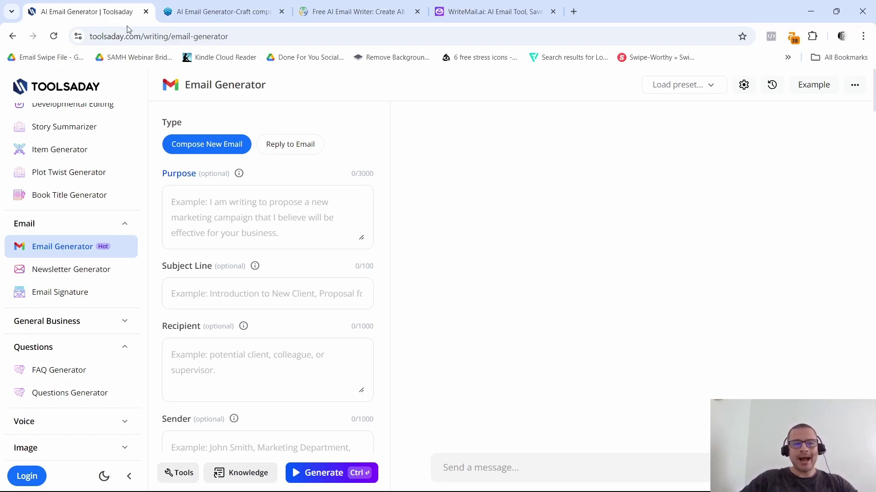
Step: Scroll down Toolsaday's Email Generator form and try generating an email
scroll(116, 276, "up", 1)
scroll(130, 262, "down", 1)
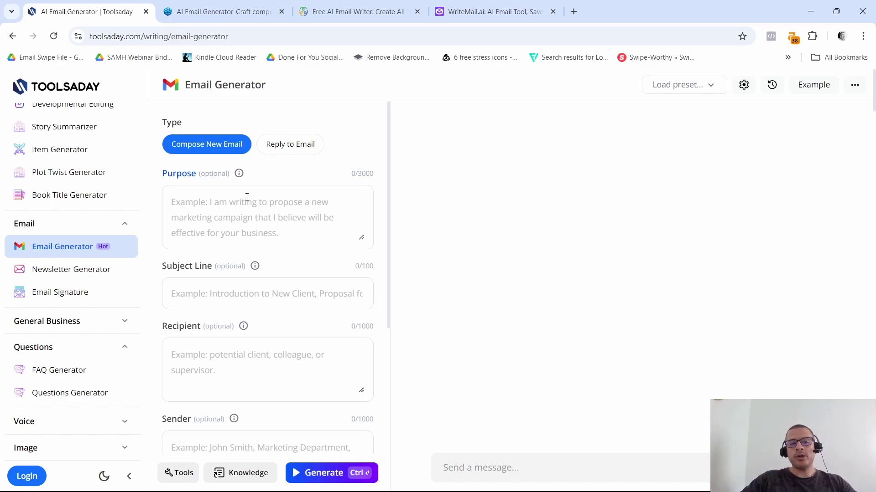
scroll(251, 258, "down", 1)
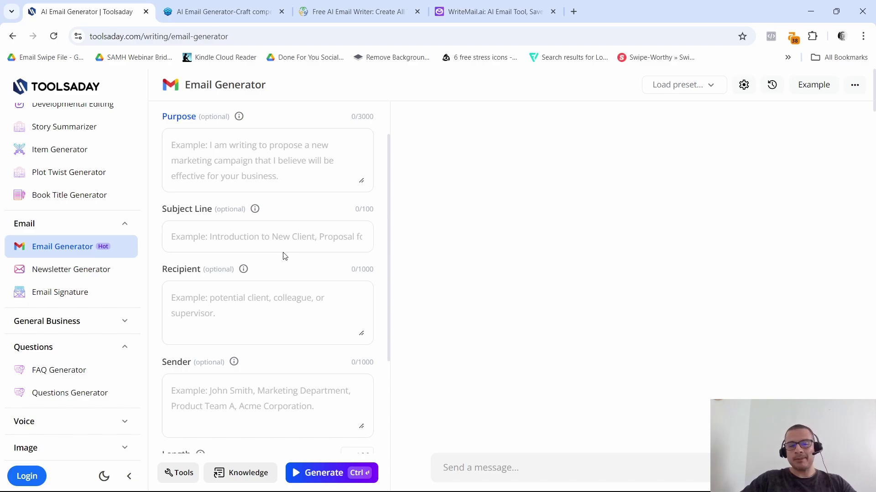
scroll(294, 254, "down", 1)
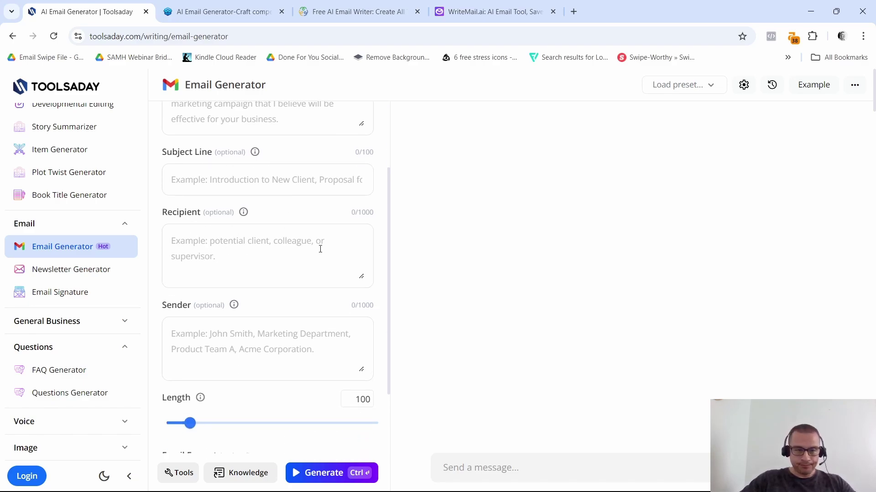
scroll(257, 278, "down", 2)
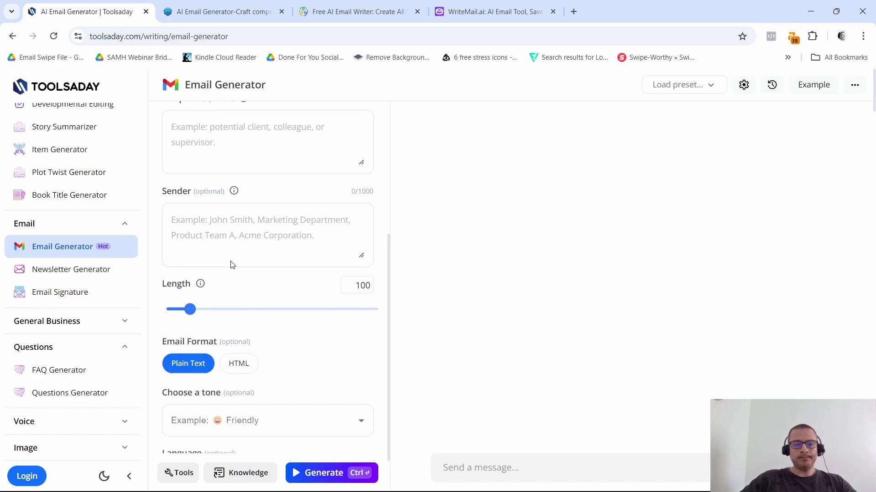
scroll(232, 265, "down", 1)
scroll(301, 413, "down", 1)
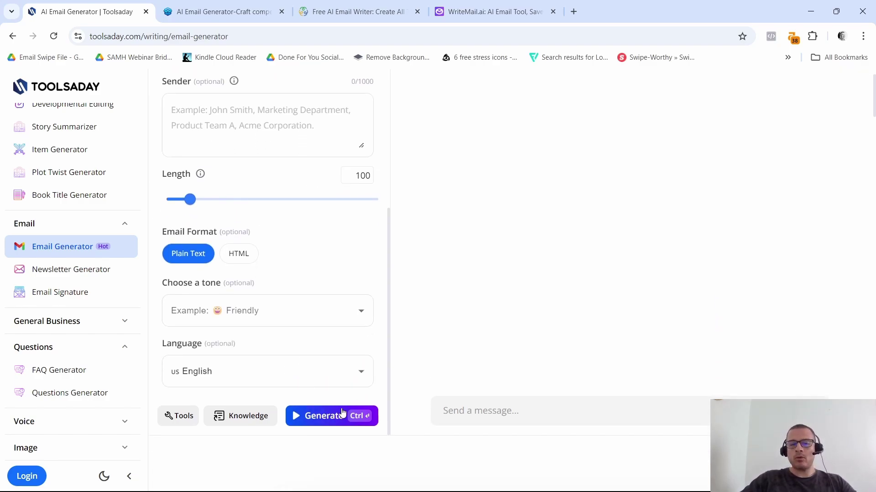
left_click(333, 424)
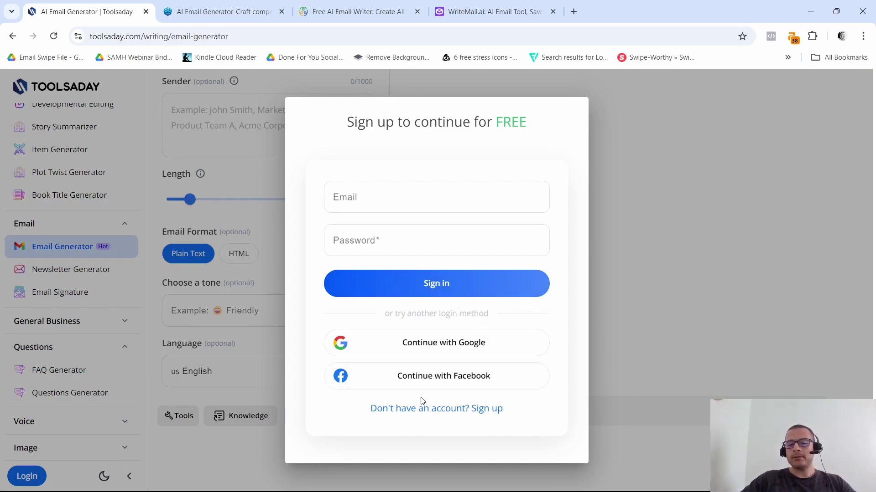
Step: Dismiss the sign-up prompt and go to Custom AI Tools in the sidebar
left_click_drag(523, 128, 411, 123)
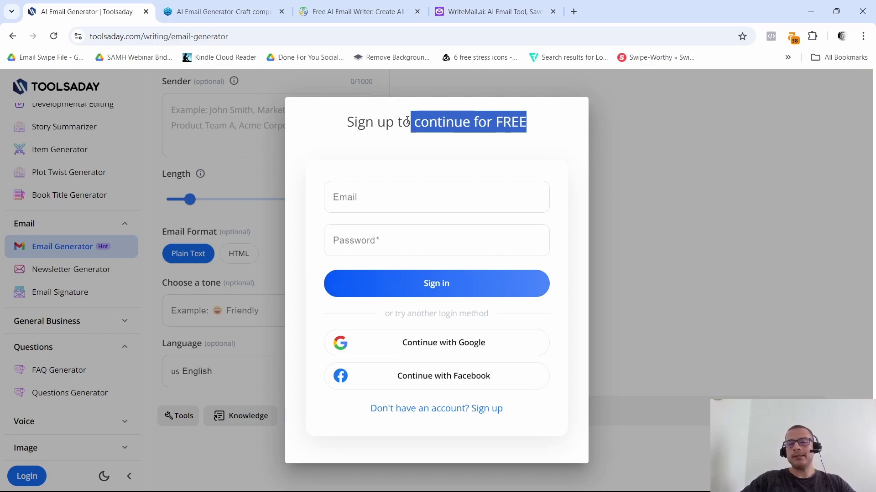
left_click(678, 235)
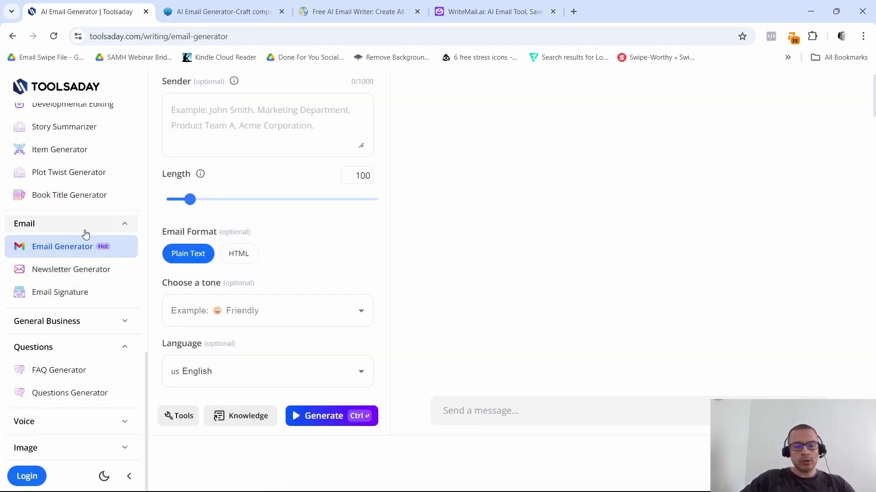
scroll(55, 283, "down", 5)
scroll(47, 289, "up", 7)
scroll(45, 302, "up", 10)
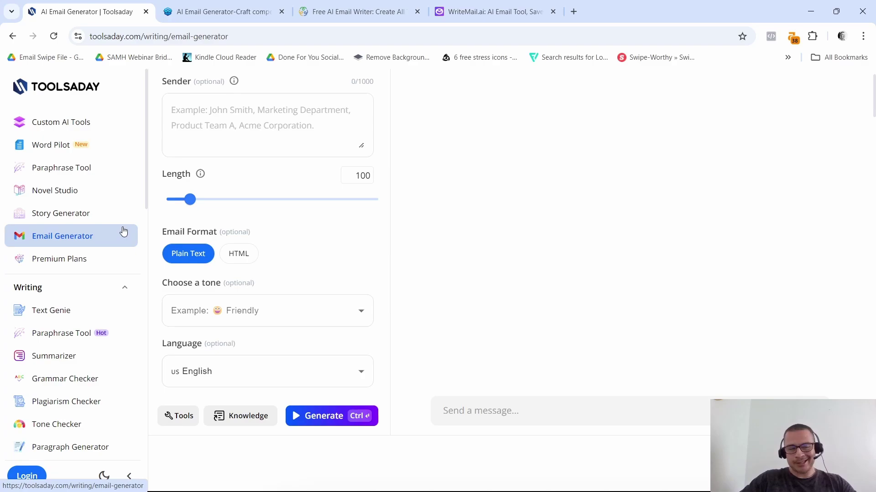
left_click(59, 125)
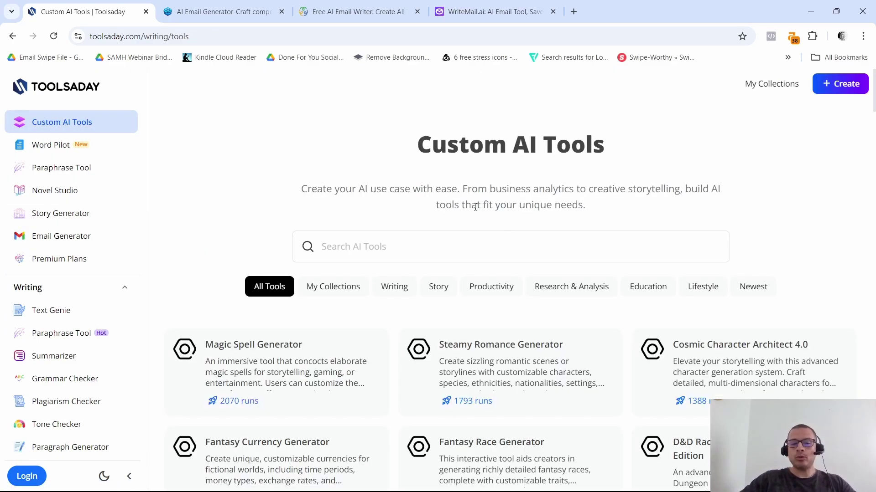
Step: Filter the custom tools by Writing, then Story, then Education
scroll(475, 207, "down", 2)
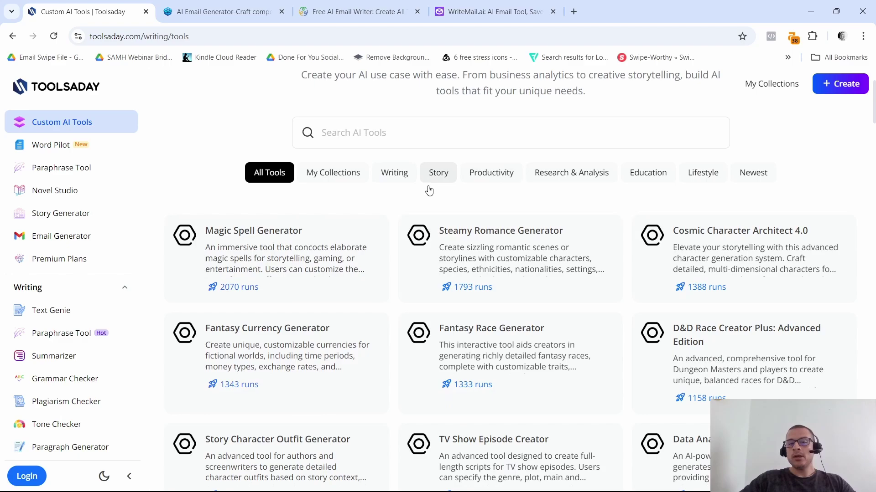
left_click(403, 172)
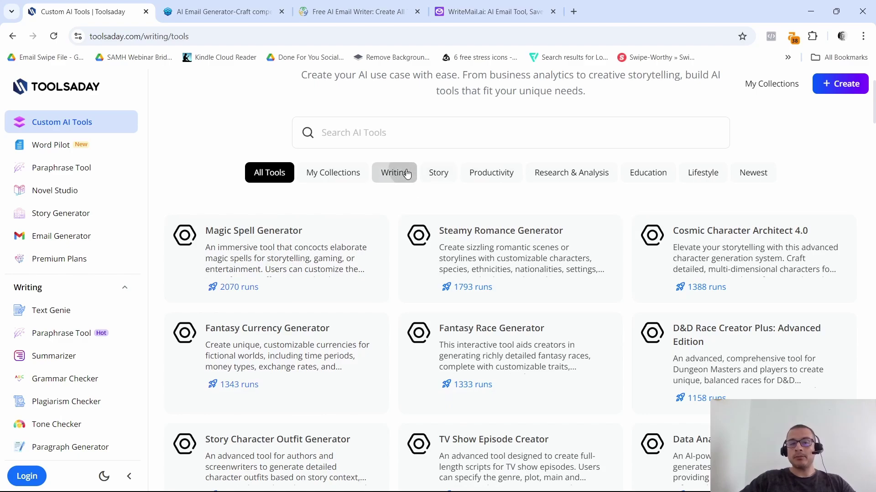
left_click(445, 177)
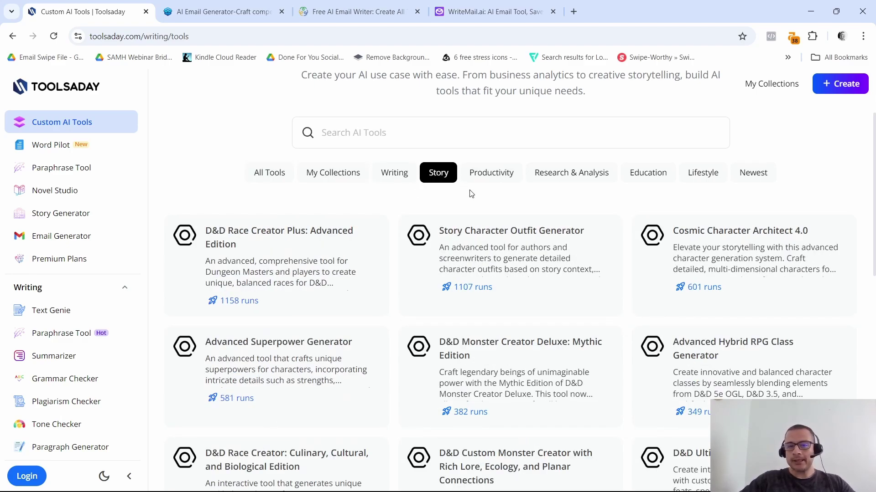
left_click(650, 172)
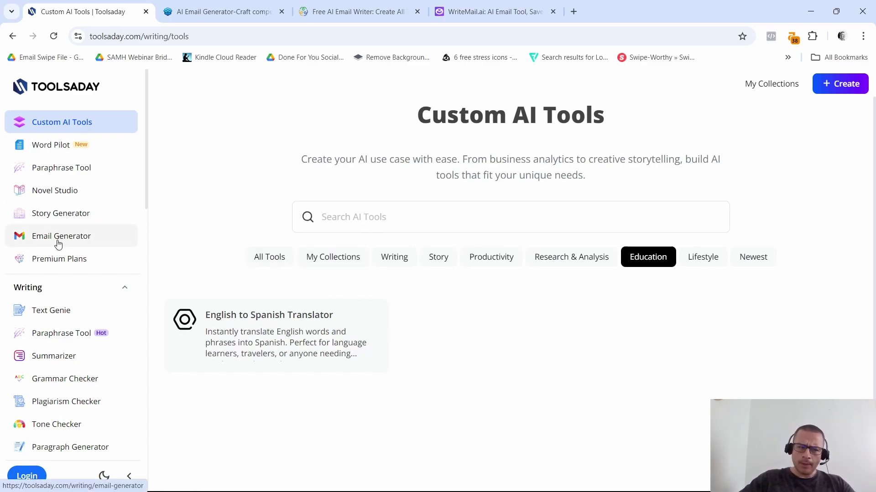
Step: Browse the Education tools and sidebar, then close the Toolsaday tab
scroll(85, 239, "down", 2)
scroll(91, 247, "up", 3)
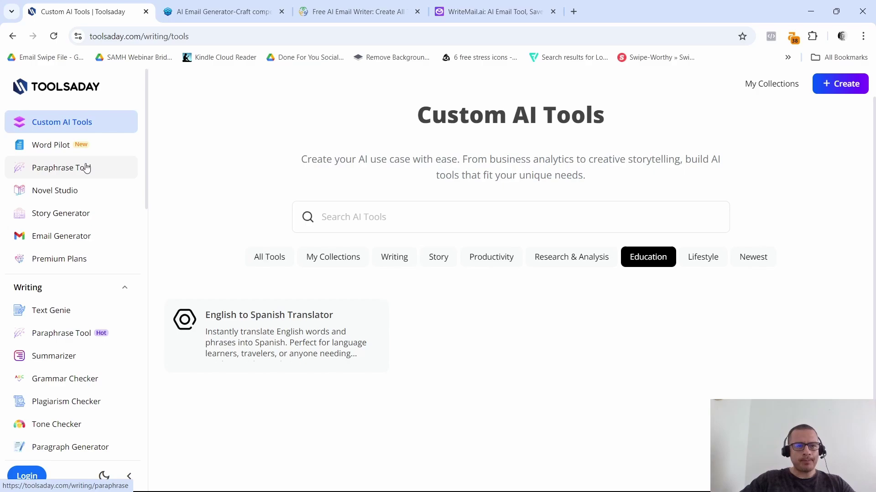
scroll(90, 280, "down", 1)
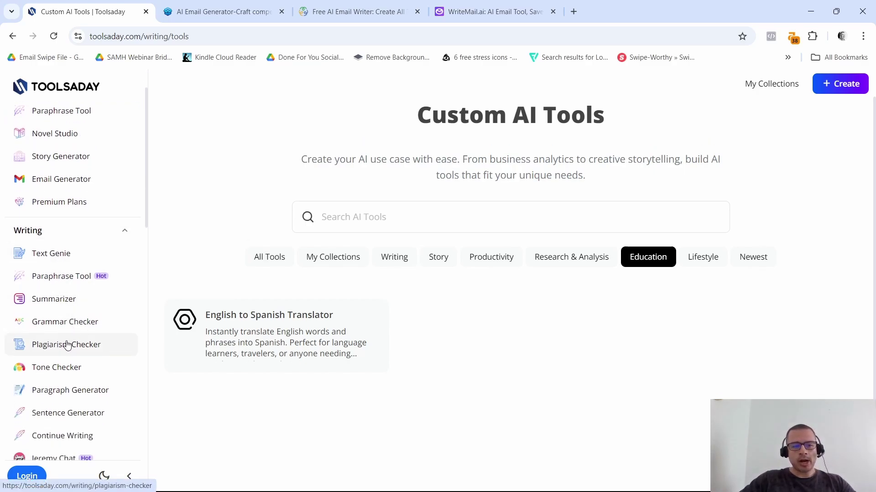
scroll(64, 345, "down", 6)
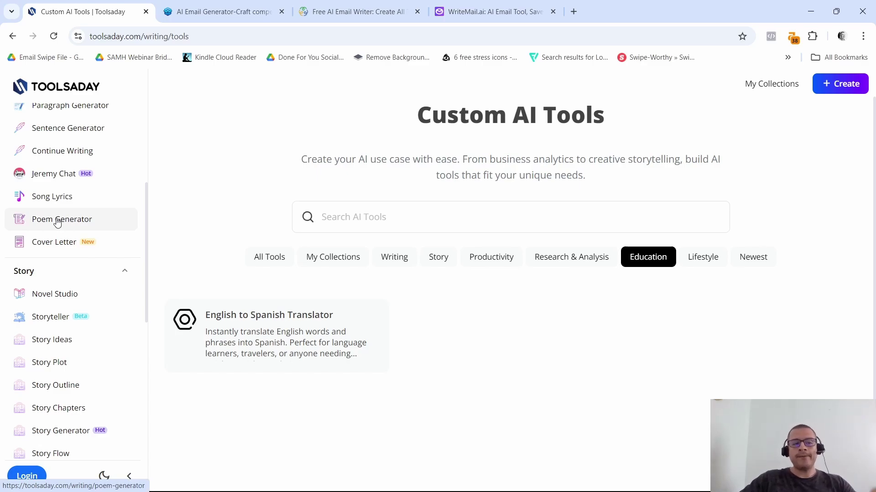
scroll(57, 223, "down", 6)
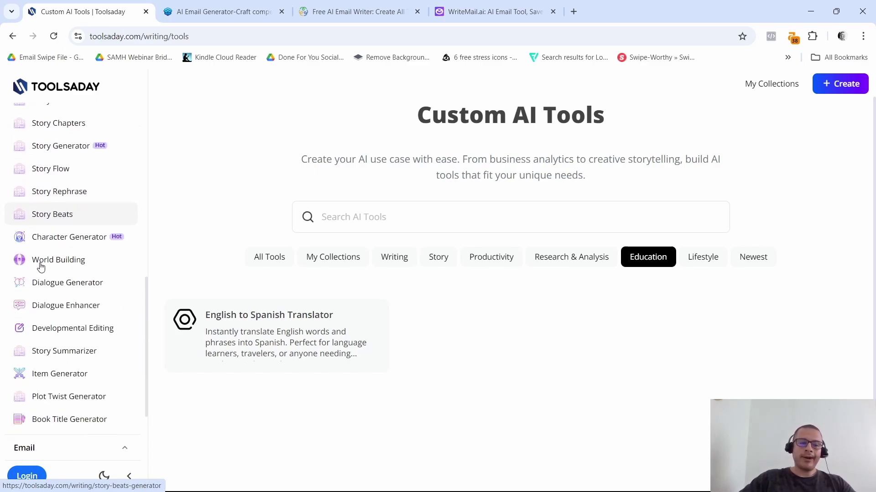
scroll(41, 265, "down", 3)
scroll(81, 315, "down", 2)
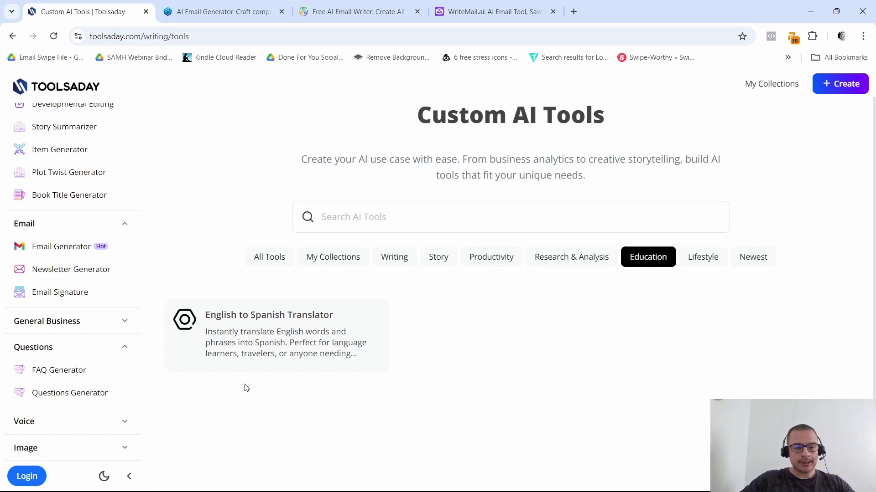
key("ctrl+w")
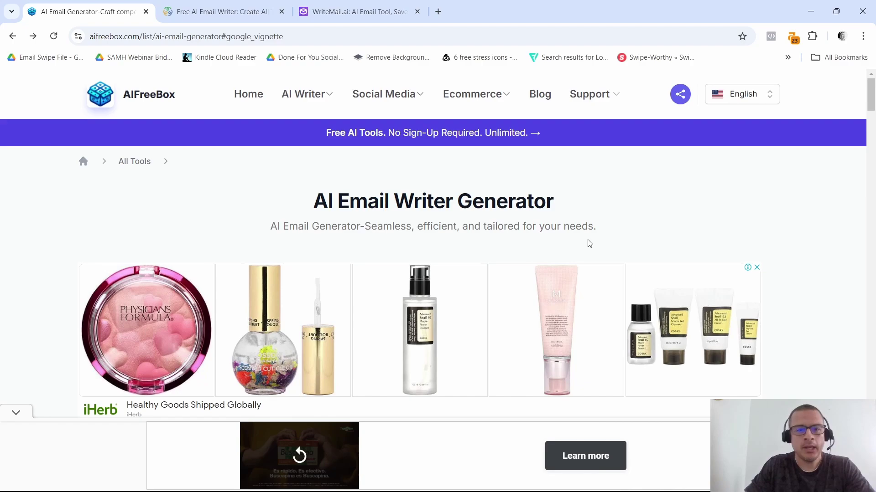
Step: Look over AIFreeBox's email style choices, keeping Formal
left_click_drag(313, 205, 564, 196)
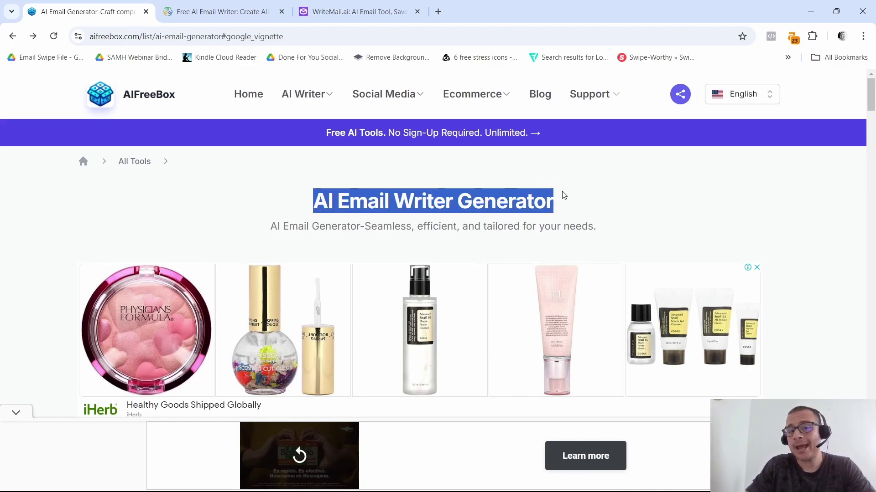
scroll(497, 254, "down", 8)
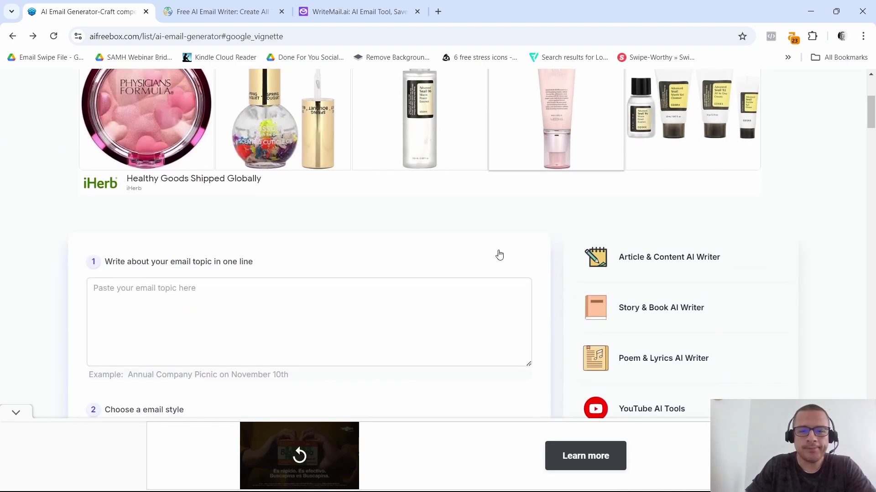
scroll(160, 231, "up", 1)
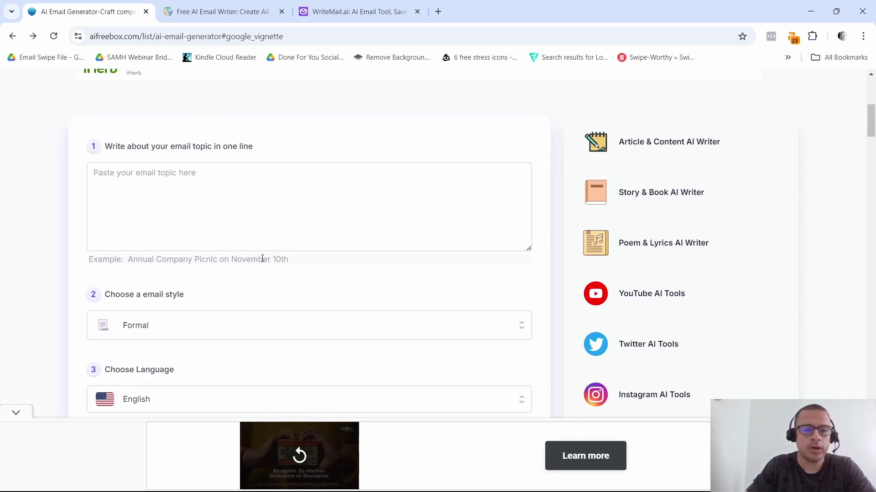
scroll(135, 285, "down", 1)
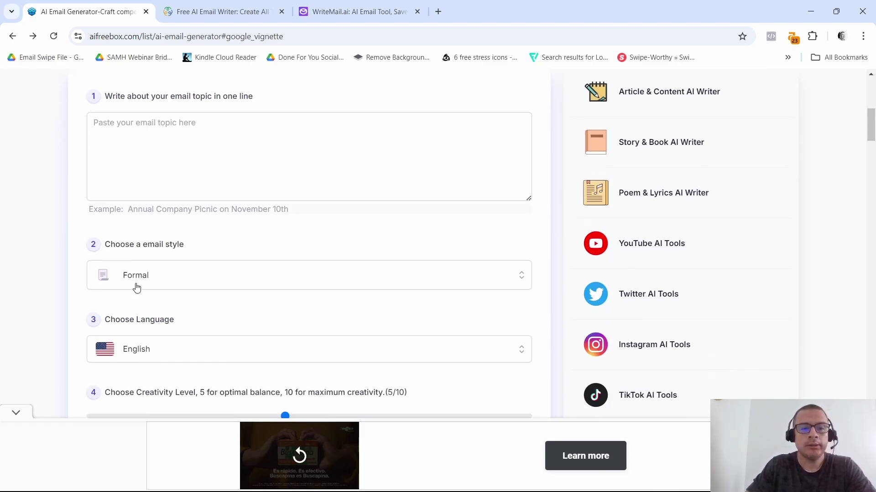
left_click(190, 265)
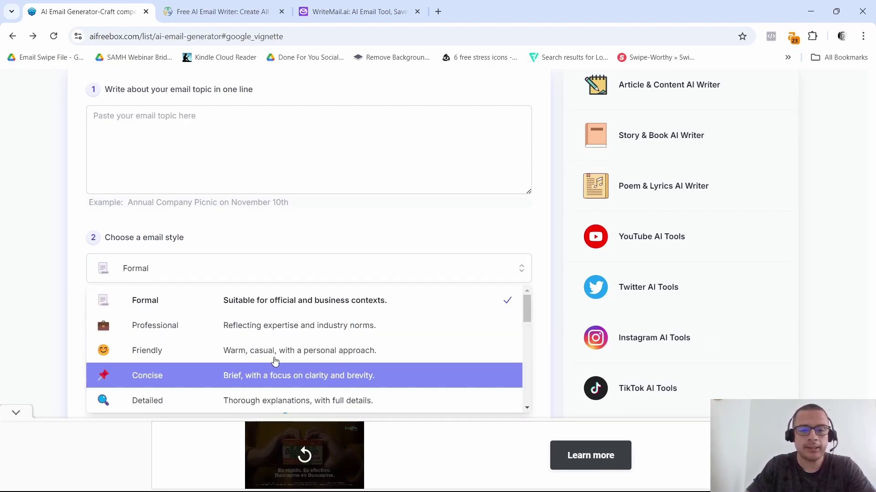
left_click(16, 291)
Step: Look over the output languages, keeping English, and scroll to the footer's Category links
scroll(51, 286, "down", 3)
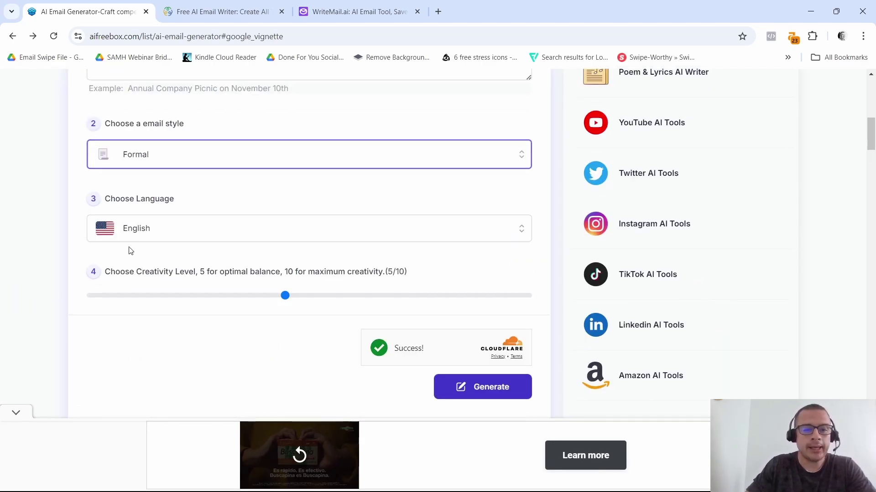
left_click(192, 235)
scroll(194, 289, "down", 10)
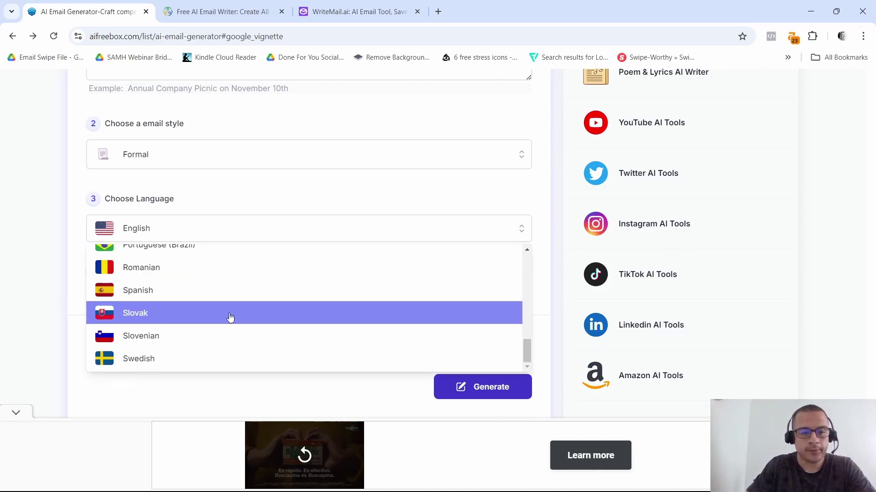
left_click(48, 258)
scroll(372, 314, "down", 1)
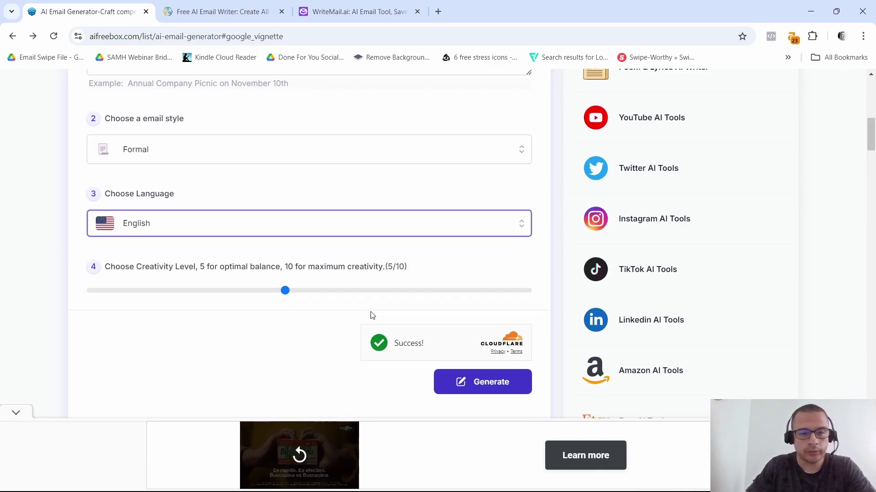
scroll(372, 314, "down", 2)
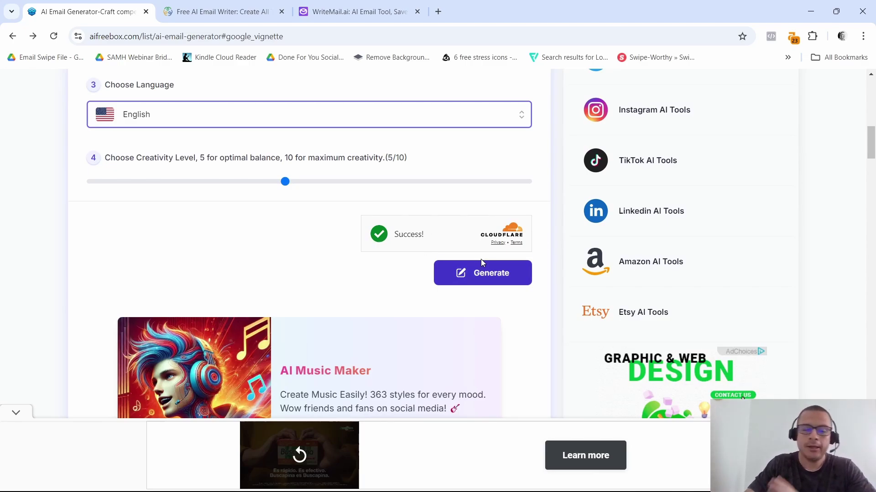
scroll(473, 258, "down", 6)
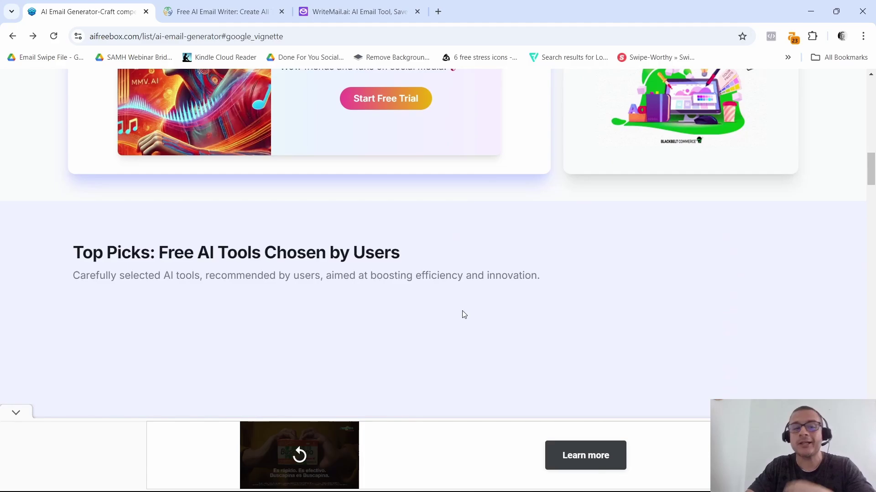
scroll(449, 303, "down", 5)
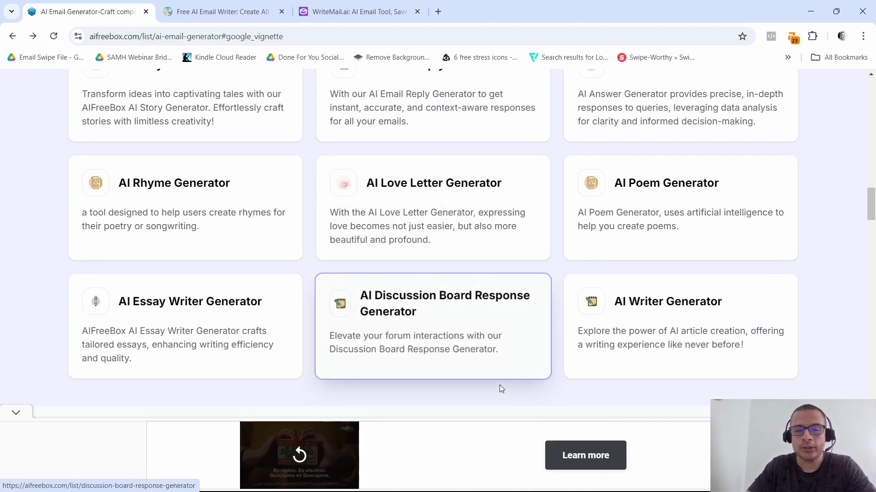
scroll(499, 385, "up", 2)
scroll(678, 387, "down", 15)
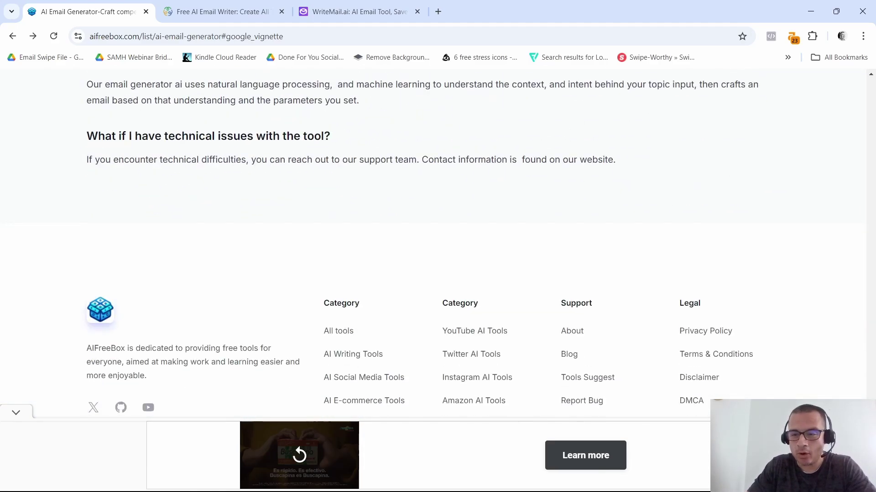
Step: Open the All tools list at aifreebox.com/list and scroll through the tool grid
left_click(337, 204)
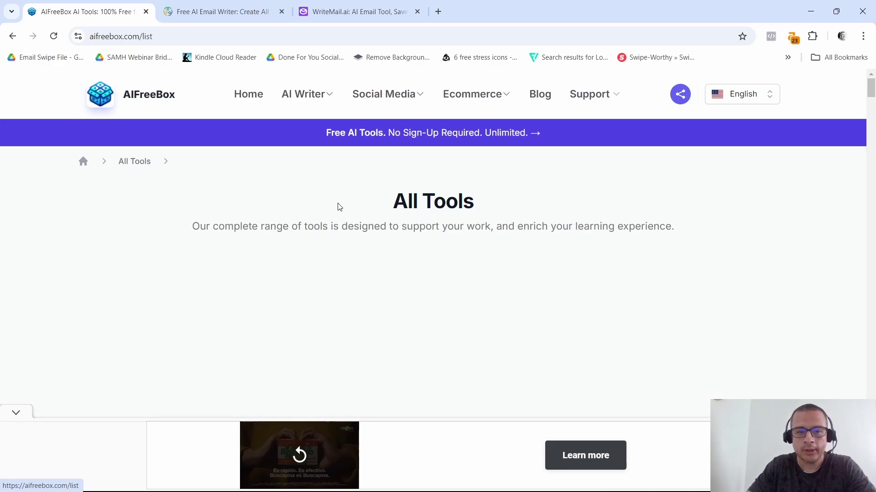
scroll(484, 218, "down", 3)
scroll(484, 218, "down", 5)
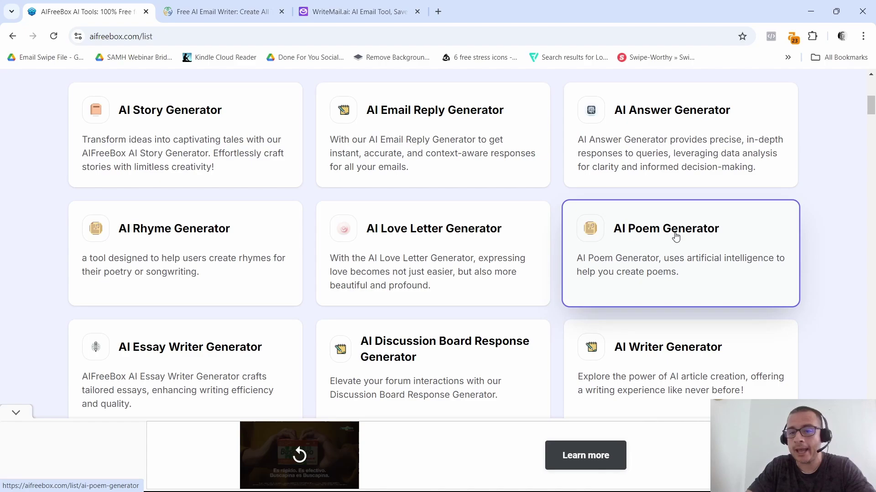
scroll(108, 342, "down", 3)
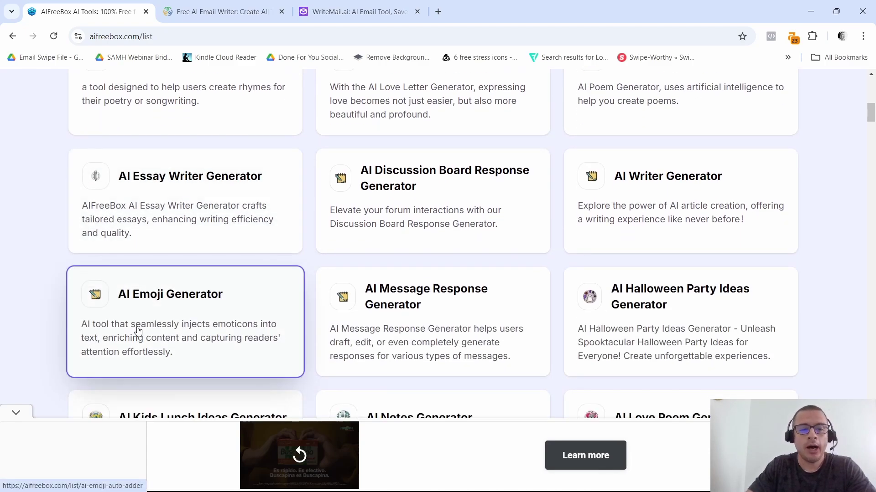
scroll(303, 285, "down", 3)
scroll(492, 314, "down", 3)
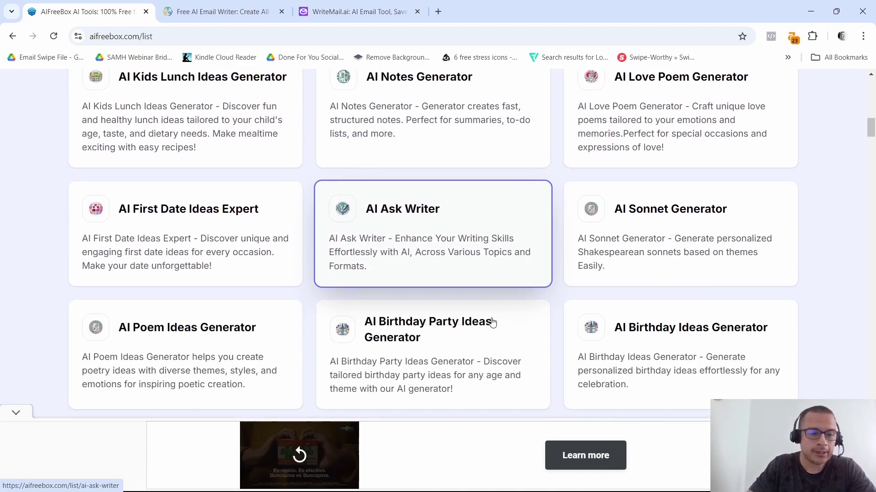
scroll(438, 310, "down", 3)
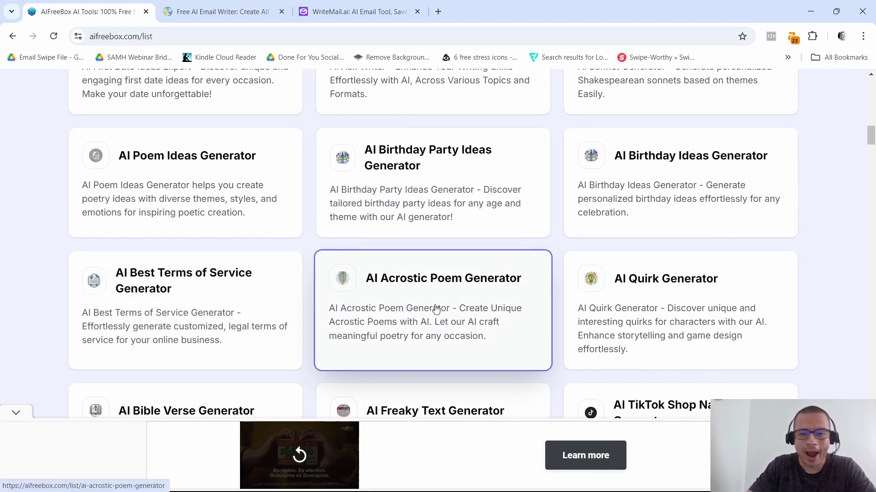
scroll(561, 307, "down", 3)
scroll(463, 316, "down", 1)
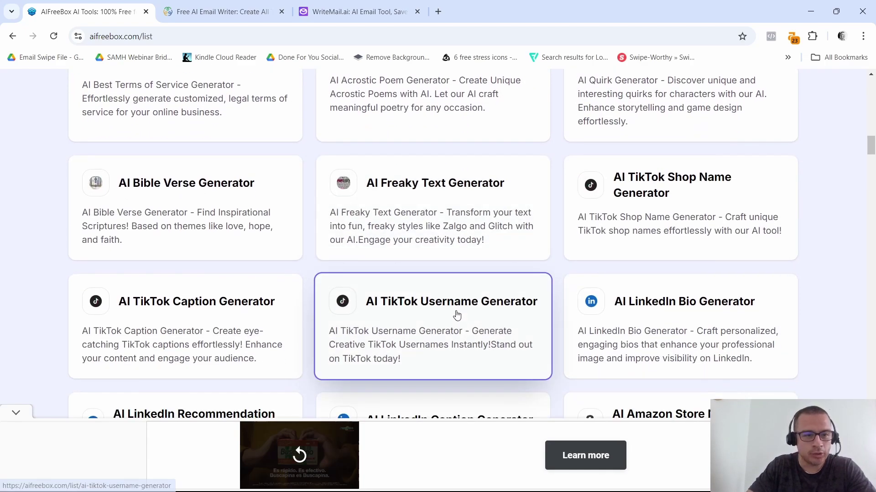
scroll(589, 292, "down", 3)
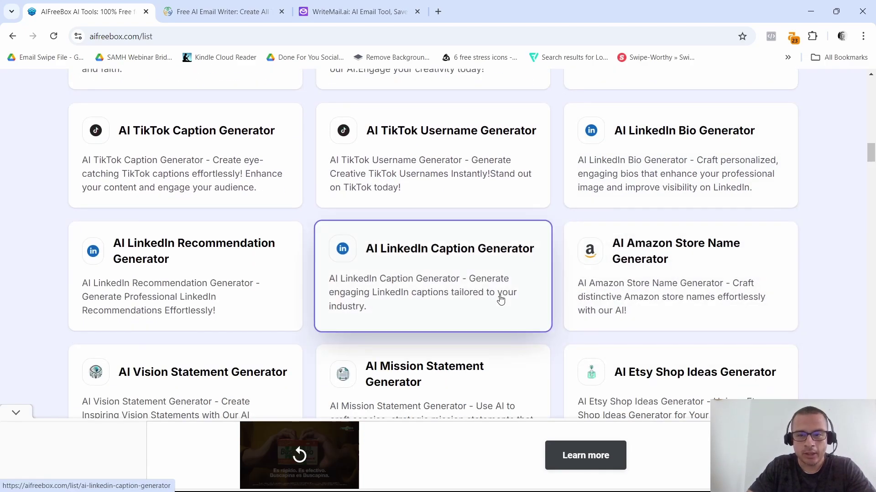
scroll(506, 300, "down", 5)
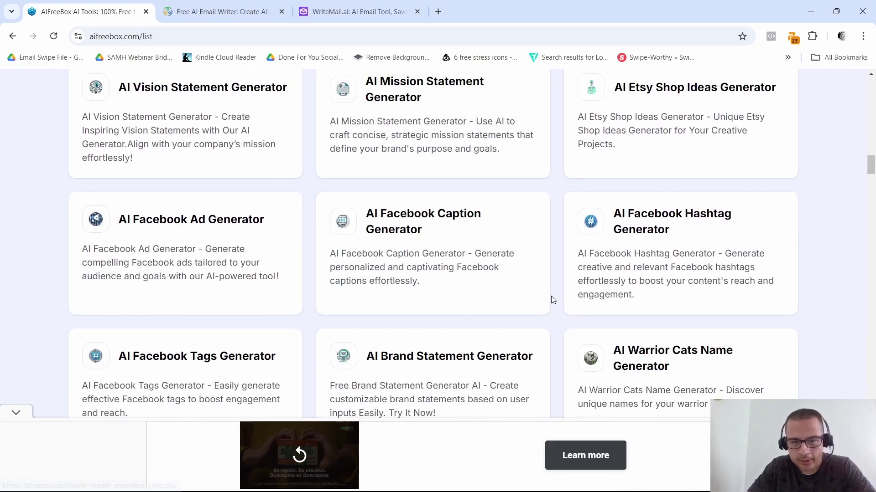
scroll(484, 287, "down", 2)
scroll(486, 288, "down", 2)
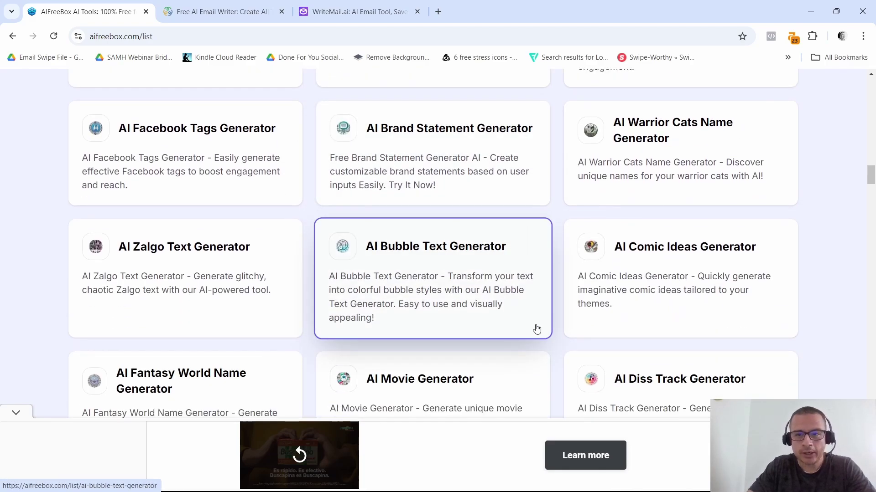
scroll(725, 343, "down", 1)
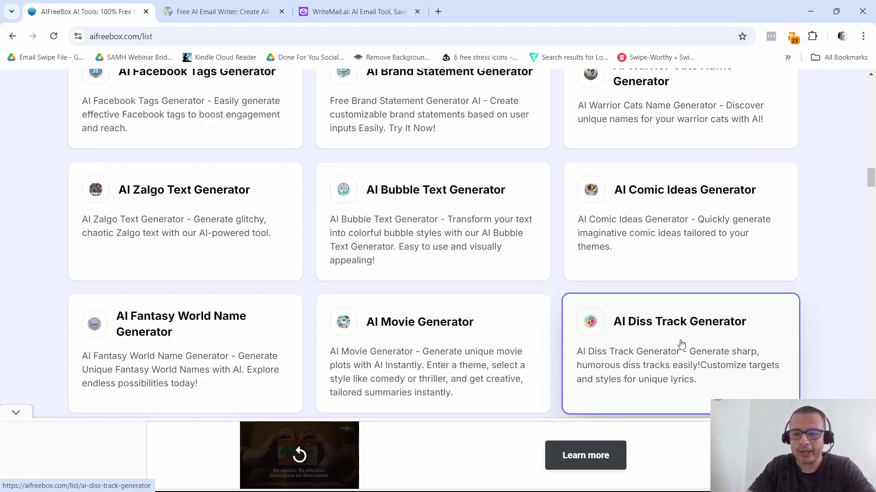
scroll(662, 350, "down", 2)
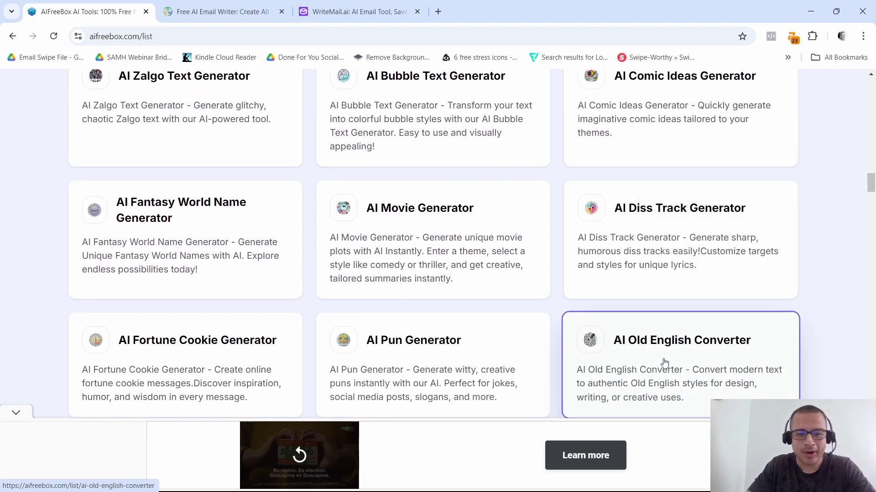
scroll(660, 327, "down", 2)
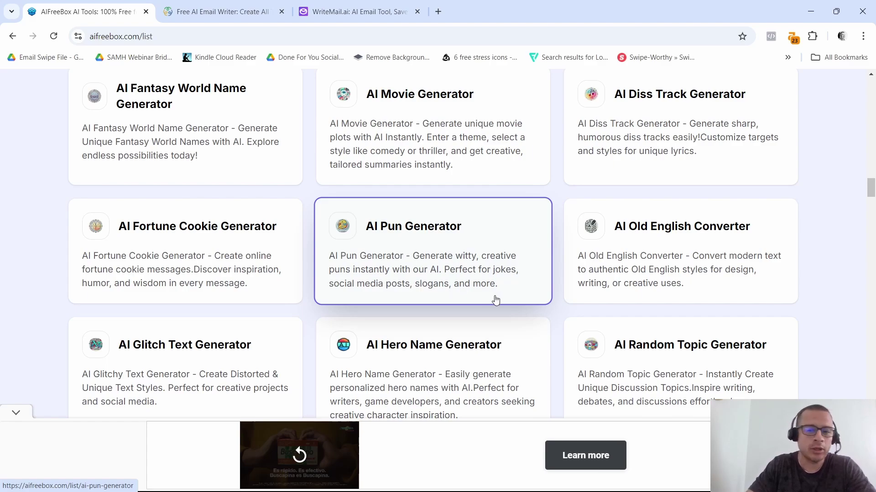
Step: Scroll to the end of the AI tool catalogue and close the AIFreeBox tab
scroll(477, 298, "down", 5)
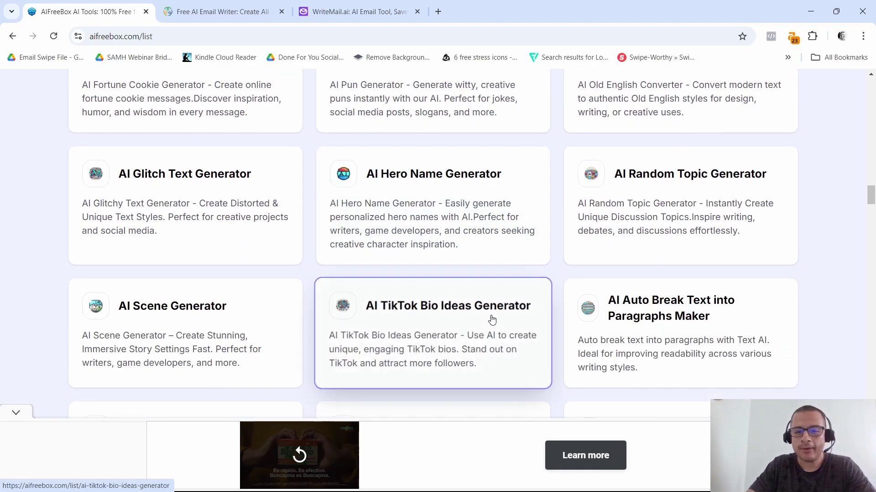
scroll(494, 324, "down", 2)
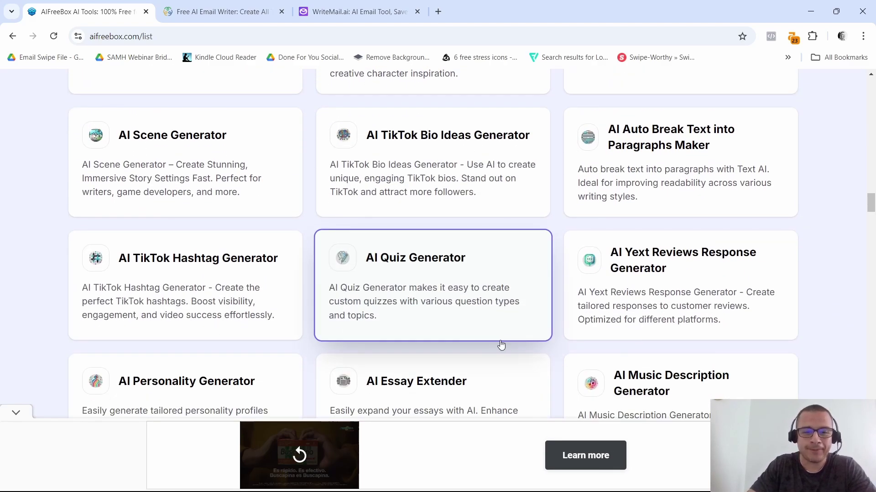
scroll(506, 340, "down", 3)
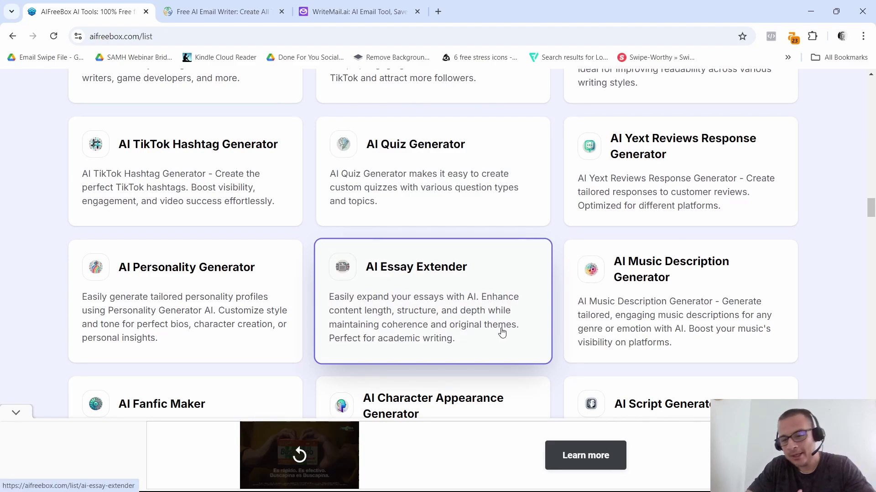
scroll(395, 293, "down", 5)
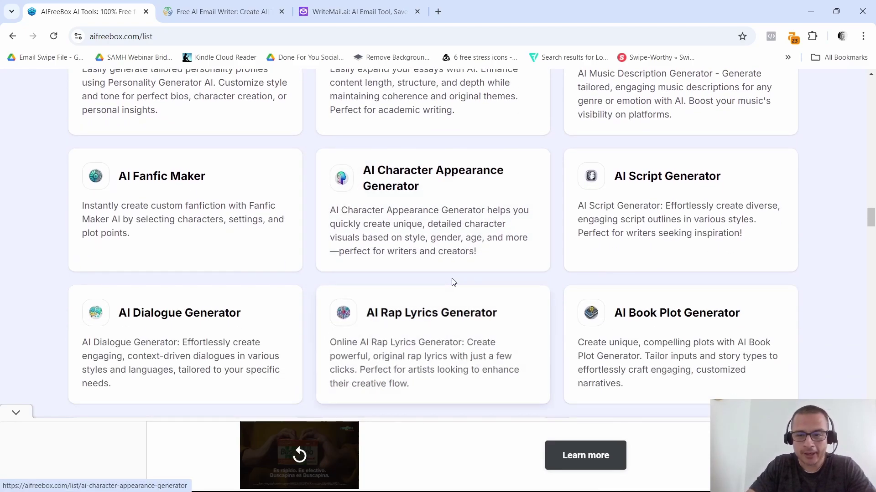
scroll(377, 291, "down", 3)
scroll(414, 315, "down", 3)
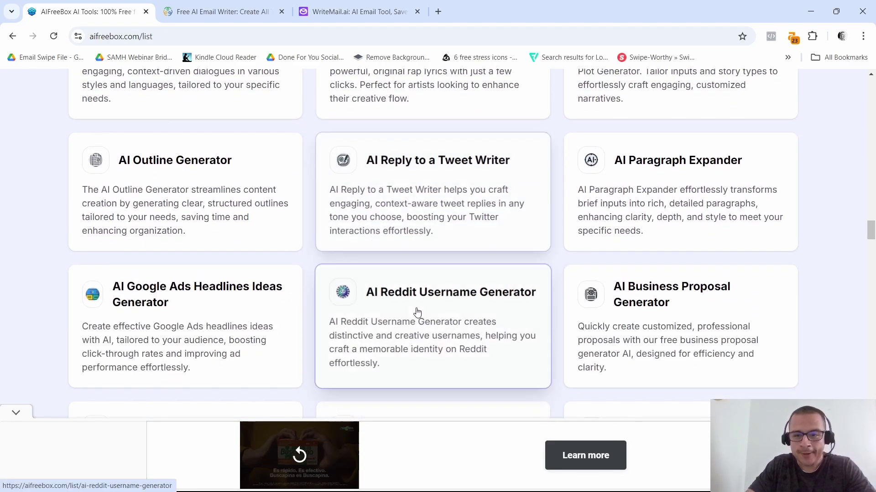
scroll(419, 303, "down", 3)
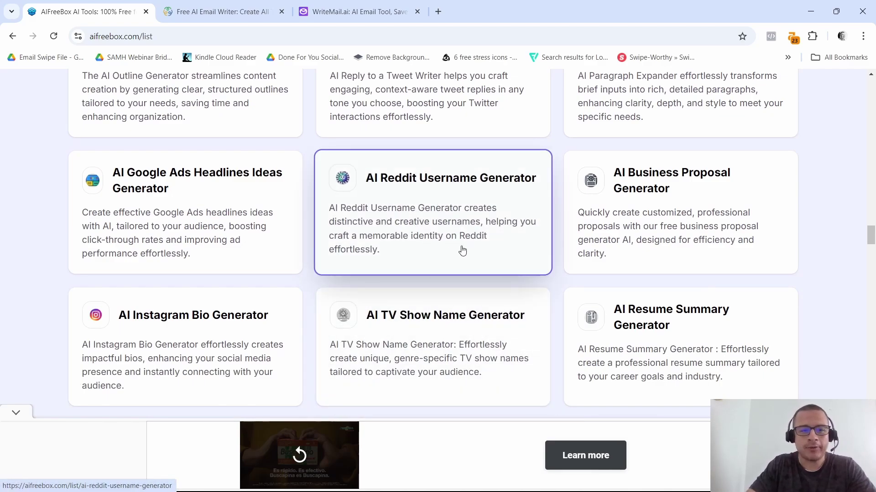
scroll(462, 251, "down", 2)
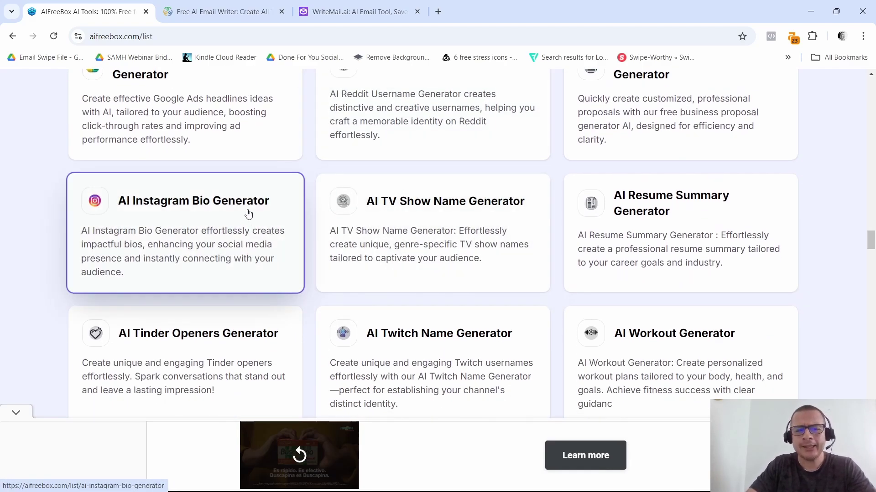
scroll(508, 300, "down", 5)
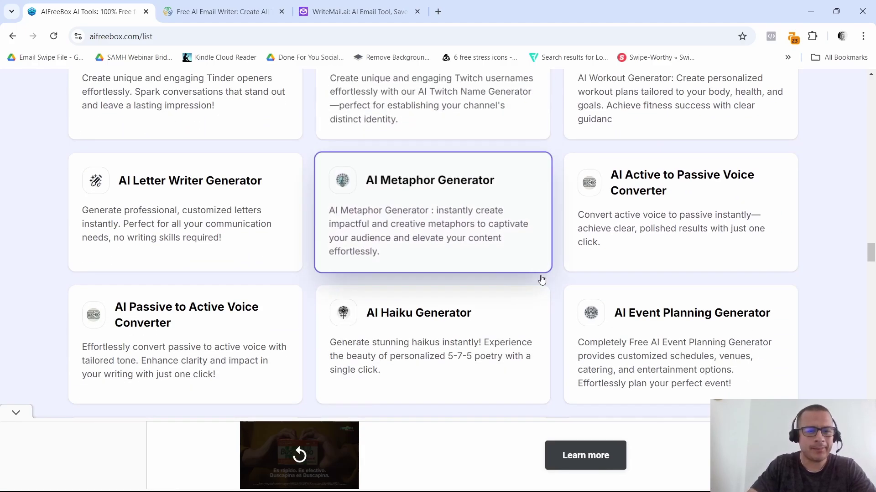
scroll(521, 277, "down", 8)
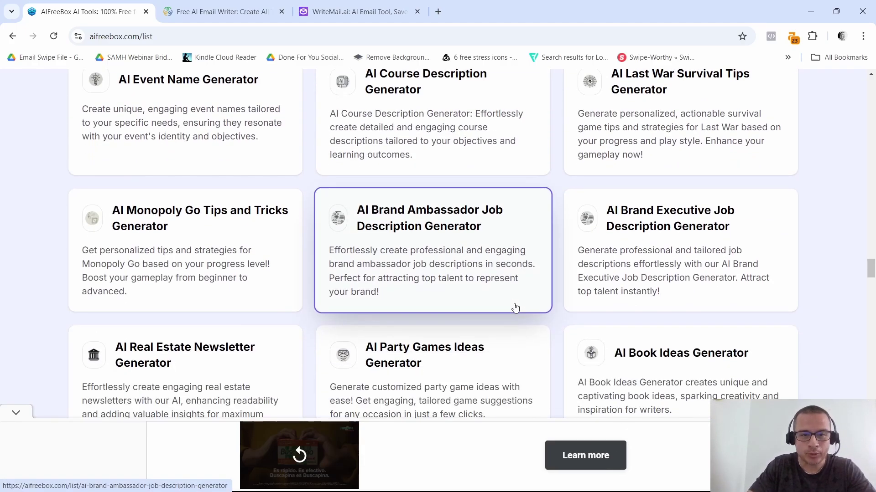
scroll(514, 301, "down", 6)
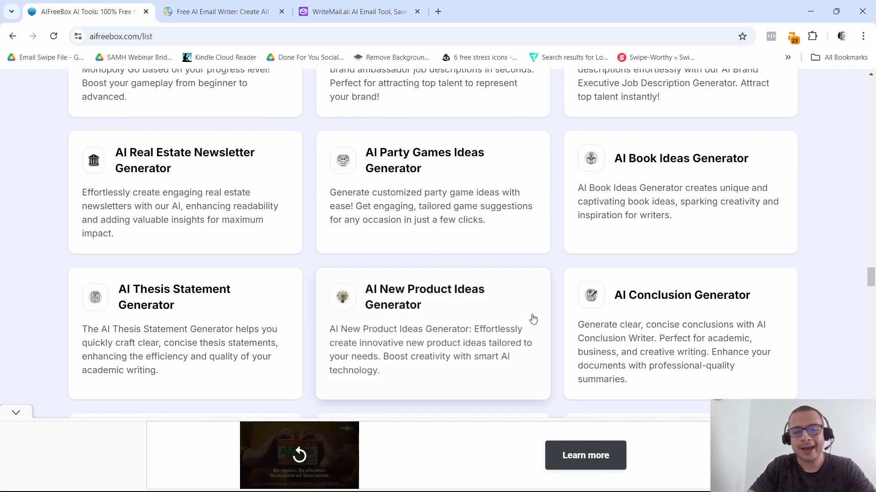
scroll(612, 213, "down", 3)
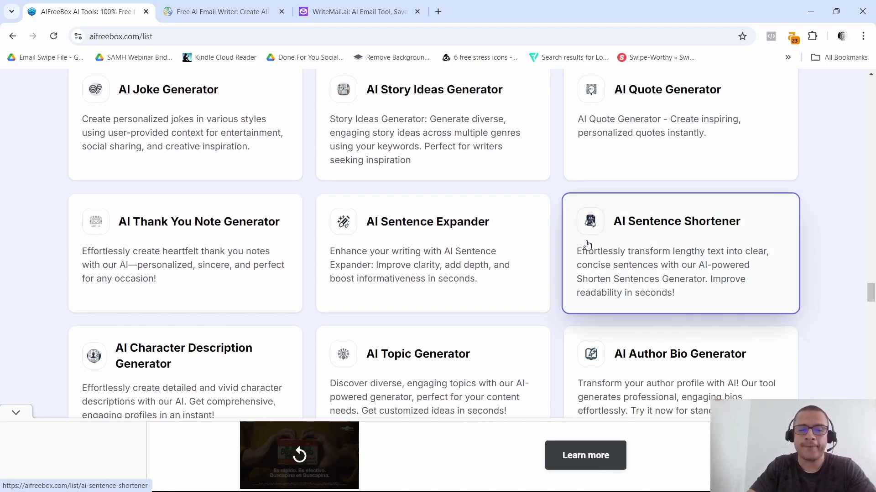
scroll(587, 246, "down", 3)
scroll(560, 297, "down", 1)
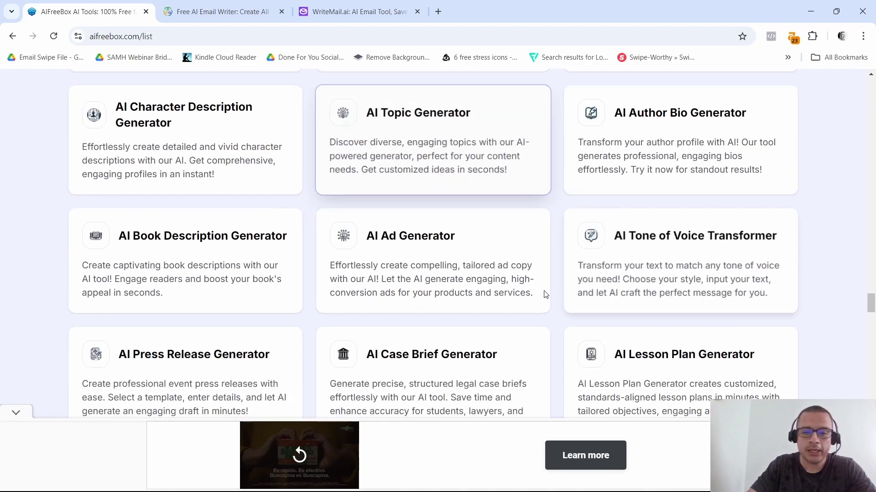
scroll(545, 294, "down", 3)
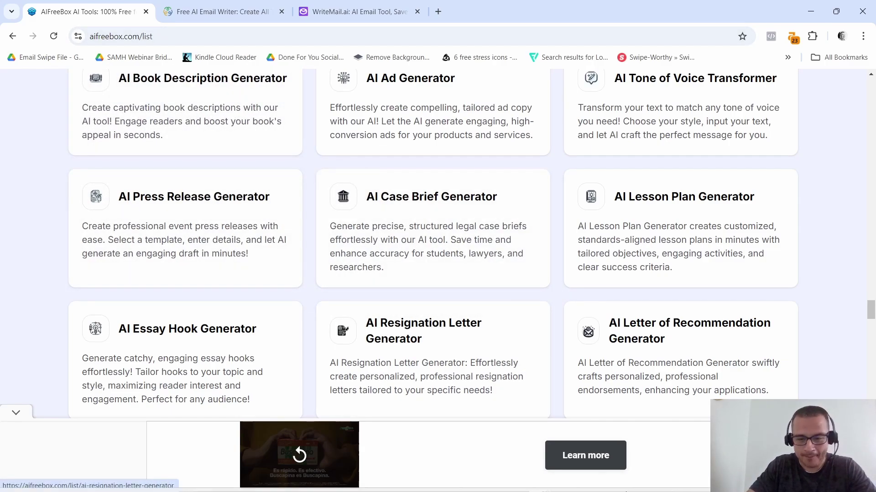
key("ctrl+w")
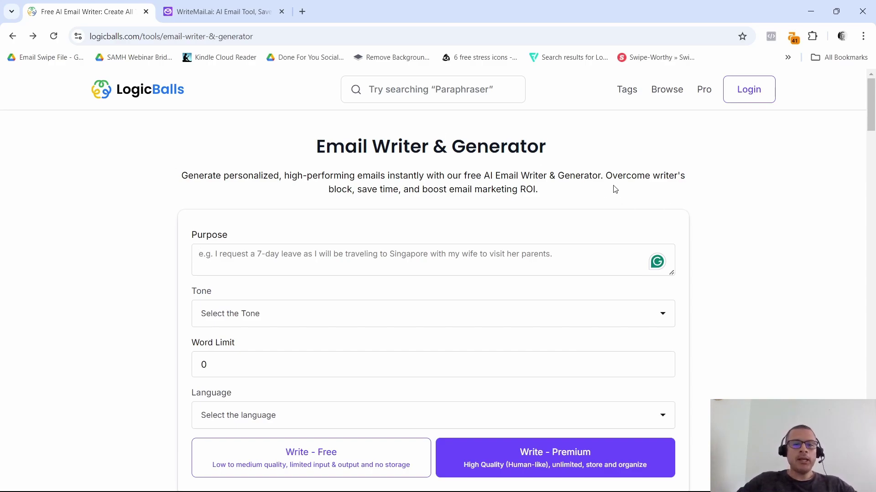
left_click_drag(323, 147, 500, 145)
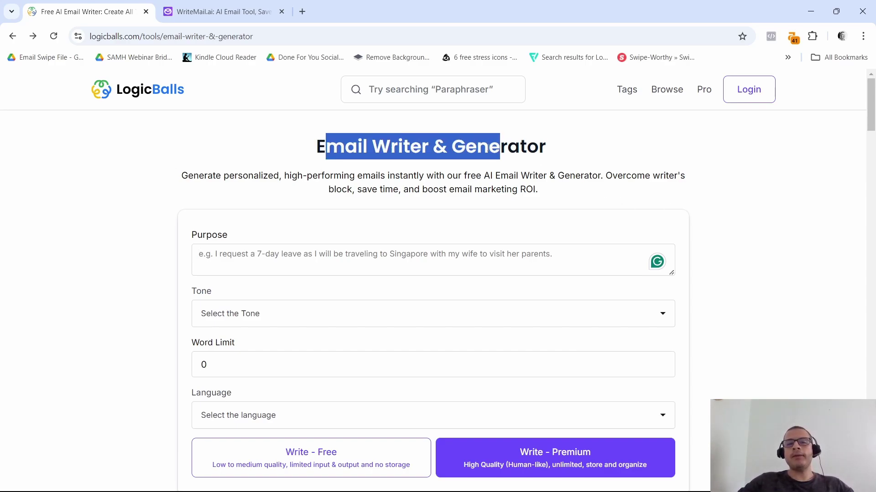
scroll(479, 200, "down", 3)
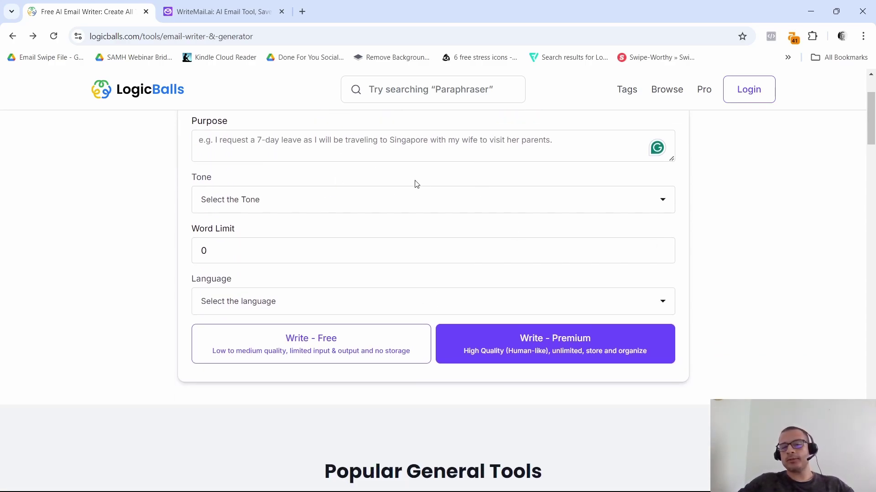
left_click(256, 208)
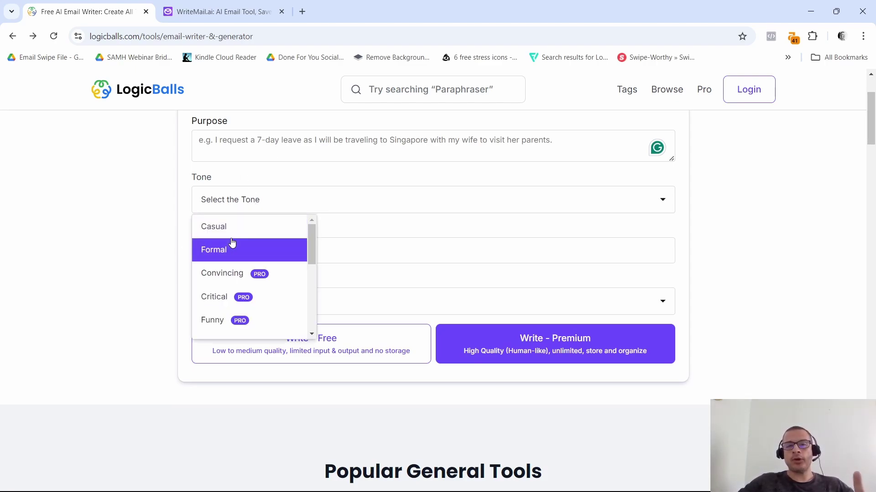
scroll(259, 284, "down", 4)
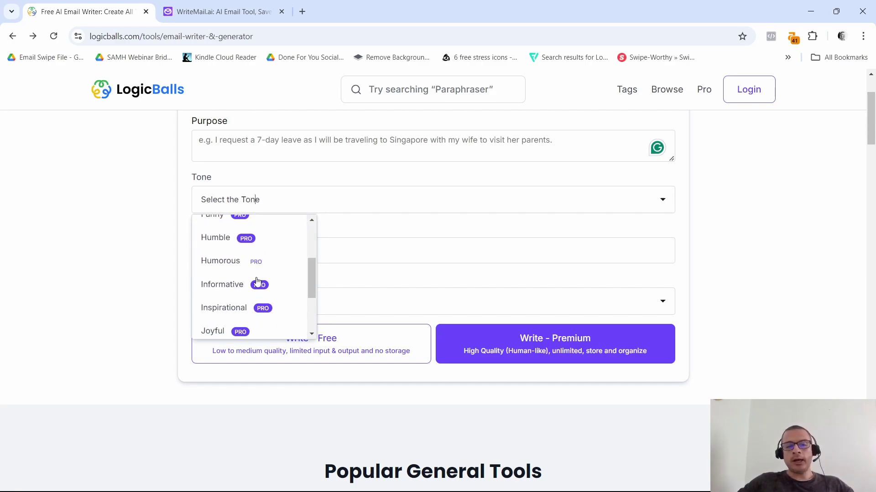
scroll(258, 286, "up", 2)
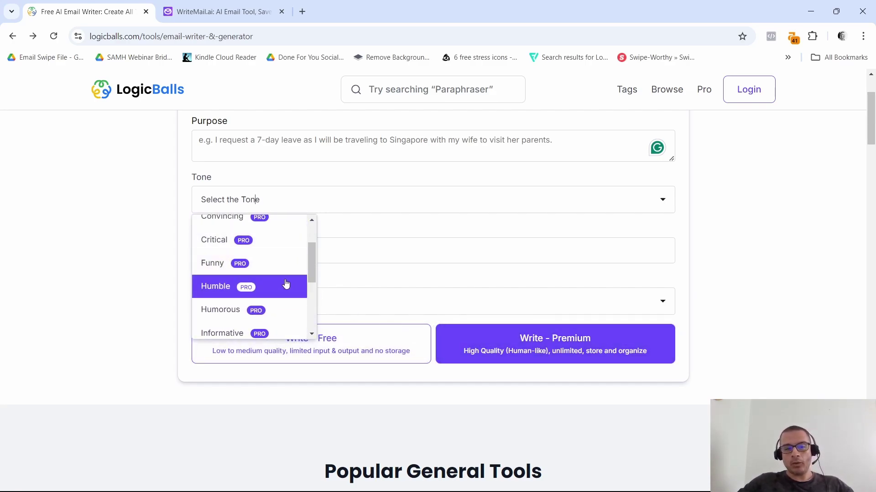
scroll(274, 315, "down", 2)
left_click(157, 307)
scroll(156, 307, "down", 5)
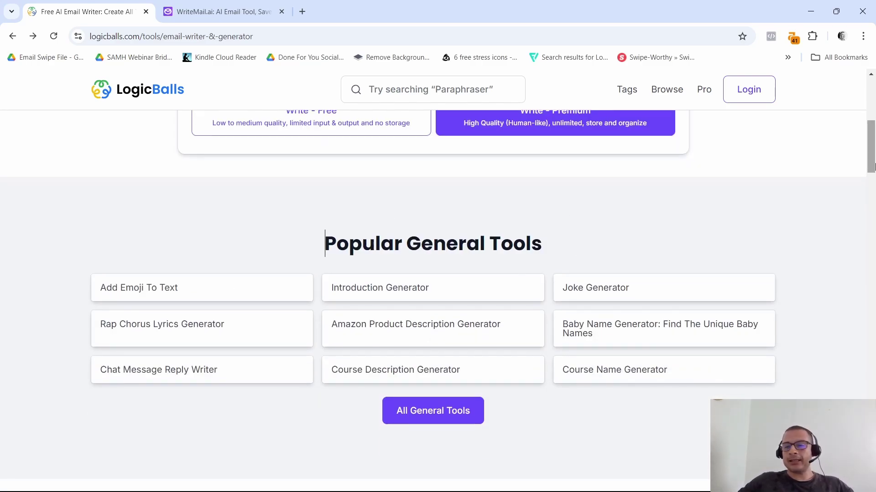
left_click_drag(871, 167, 871, 454)
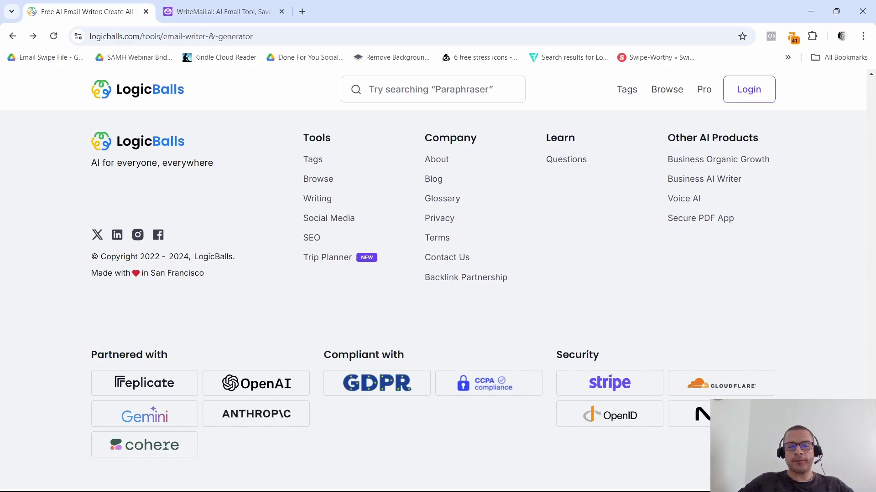
Step: Open LogicBalls' Social Media tools list and scroll through its grid of assistant tools
left_click(342, 221)
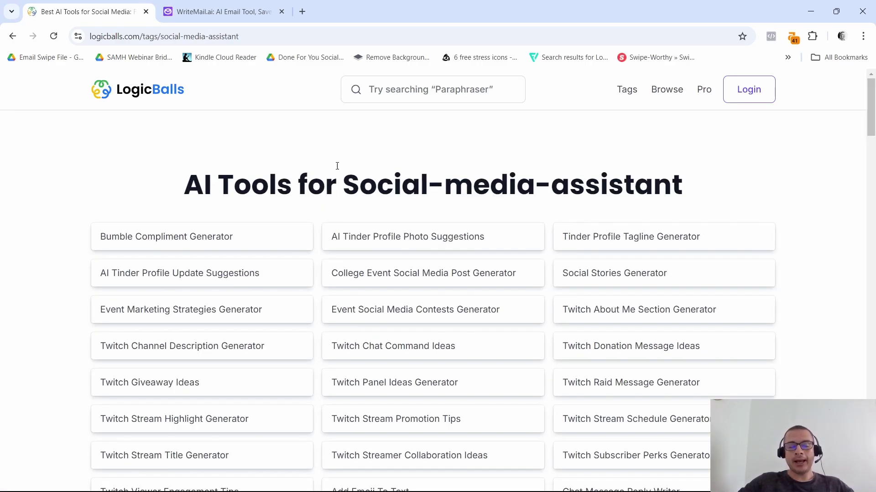
scroll(454, 203, "down", 6)
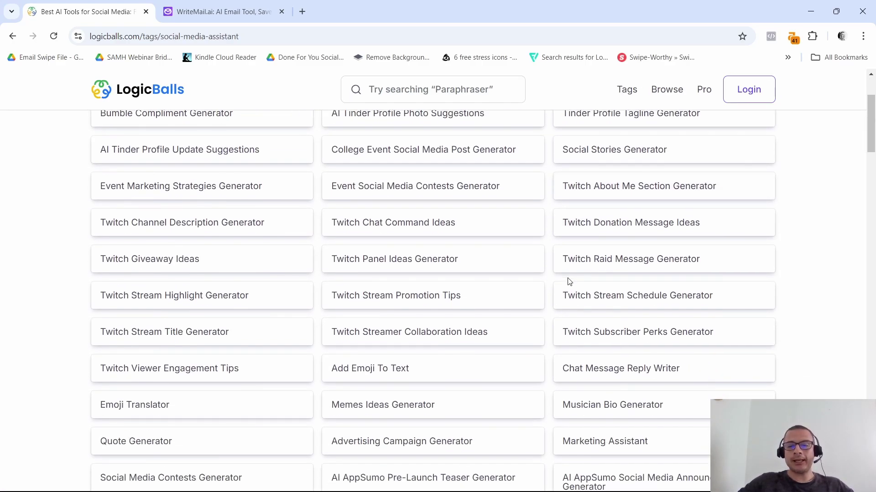
scroll(536, 369, "down", 7)
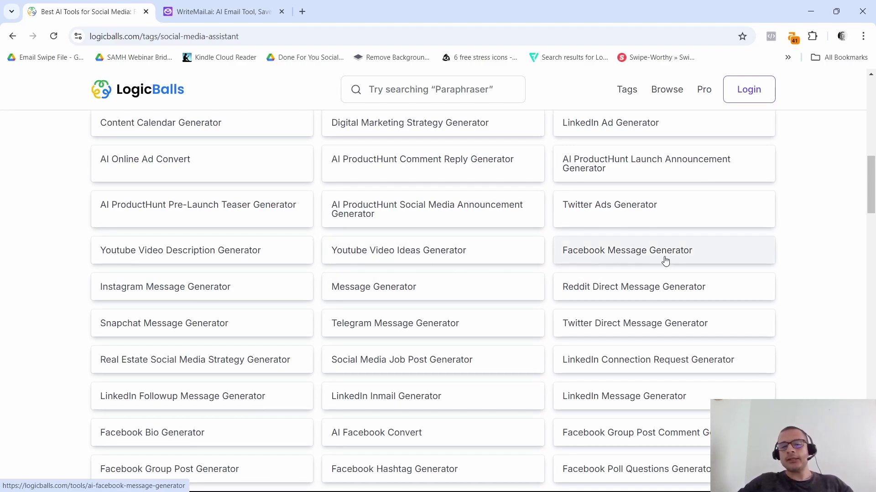
scroll(665, 260, "down", 15)
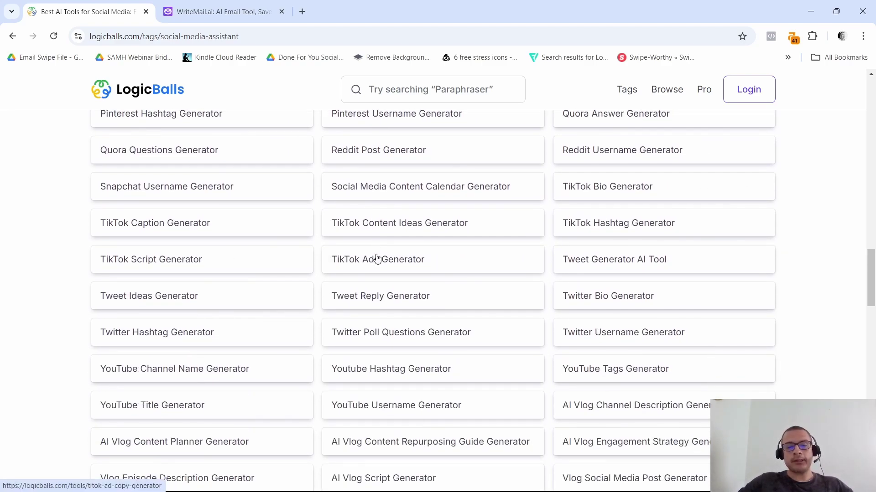
scroll(376, 259, "down", 5)
left_click_drag(872, 296, 873, 271)
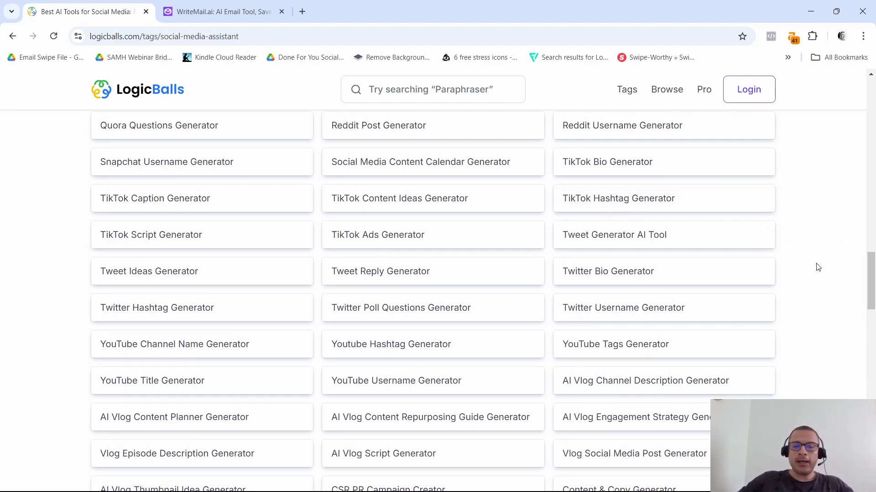
left_click_drag(871, 274, 871, 415)
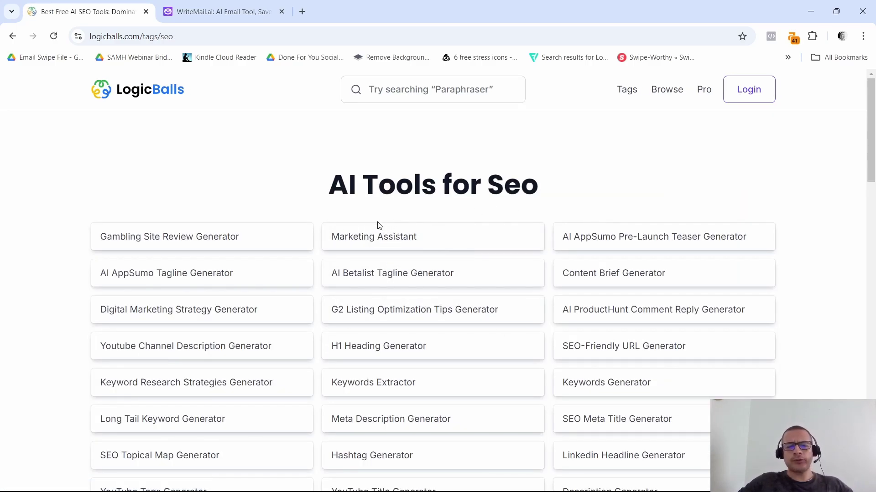
Step: Scroll the Long Tail Keyword Generator page to Popular SEO Tools, then close the LogicBalls tab
scroll(386, 230, "down", 1)
scroll(670, 201, "down", 1)
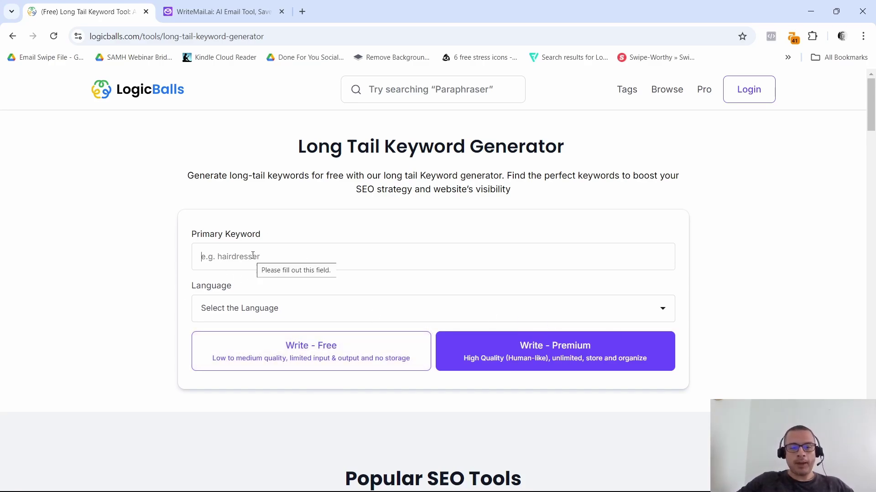
scroll(268, 289, "down", 7)
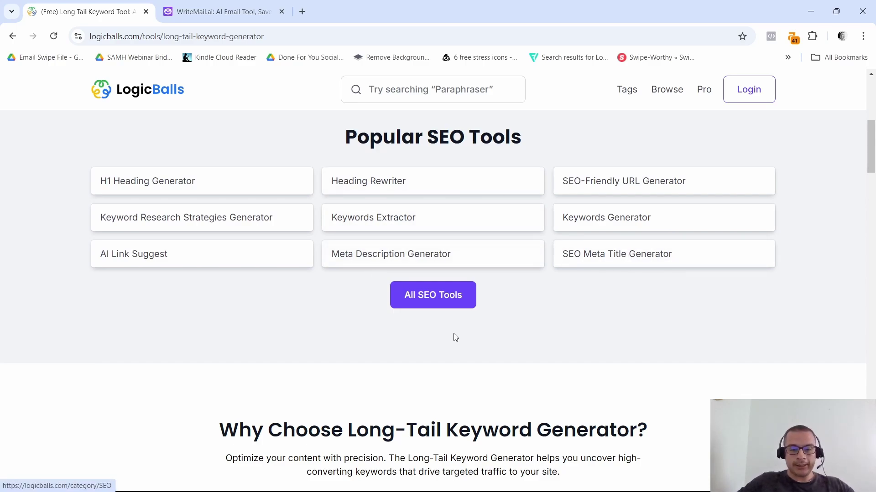
scroll(397, 351, "down", 10)
key("ctrl+w")
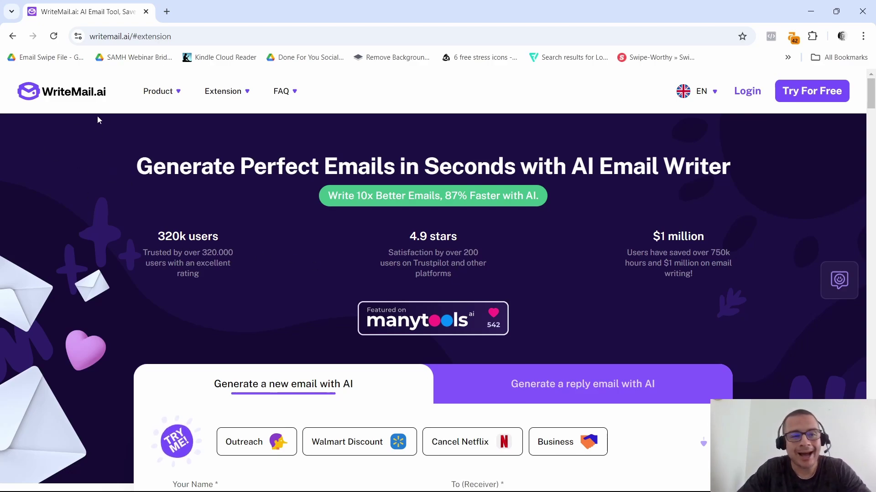
scroll(207, 113, "down", 5)
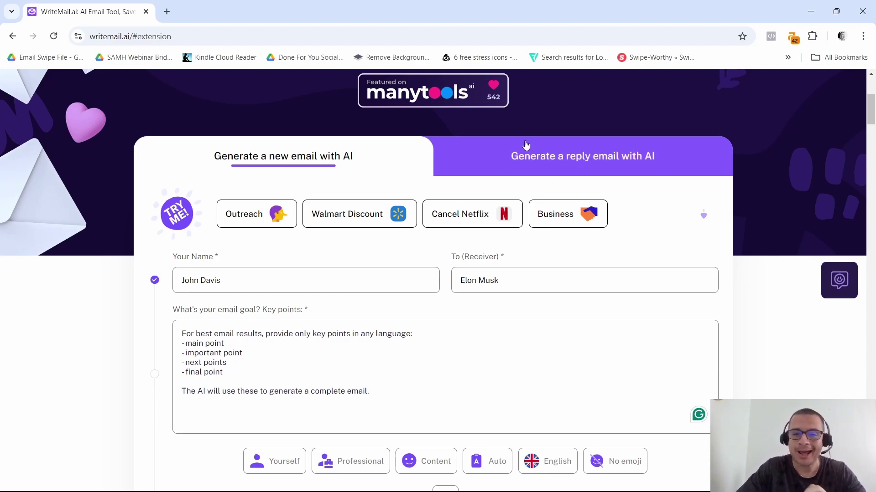
scroll(371, 225, "down", 3)
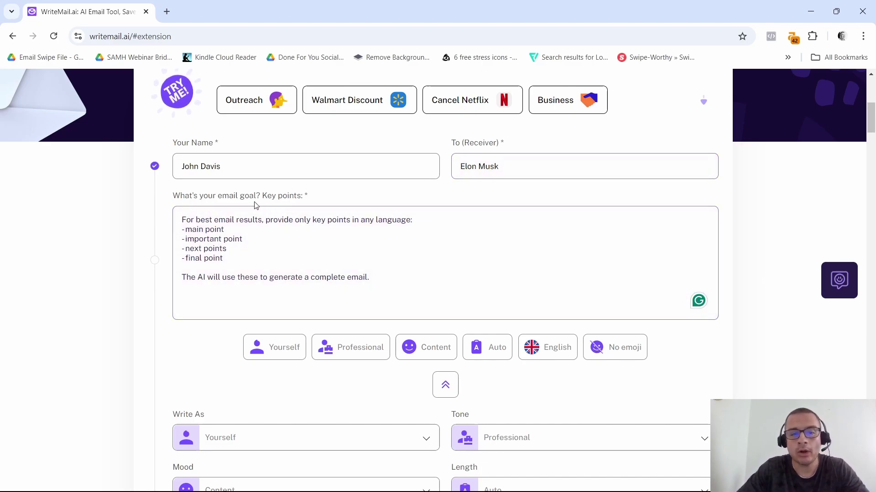
scroll(282, 219, "down", 4)
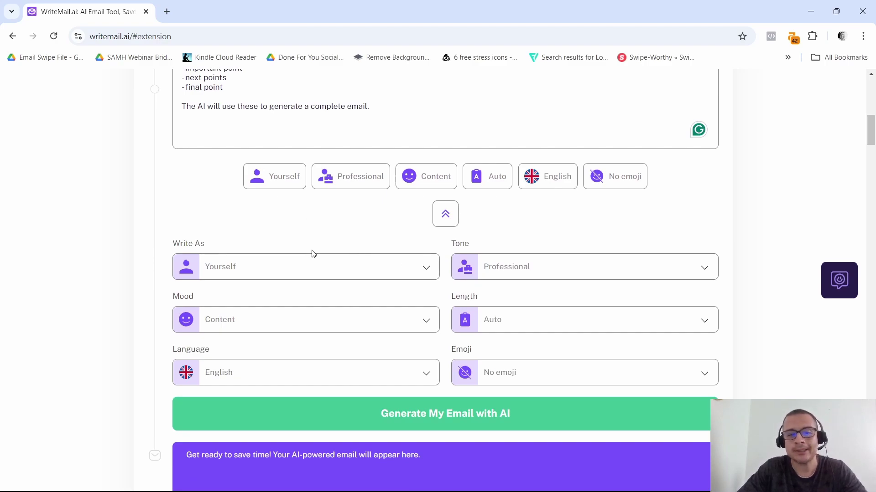
left_click(339, 269)
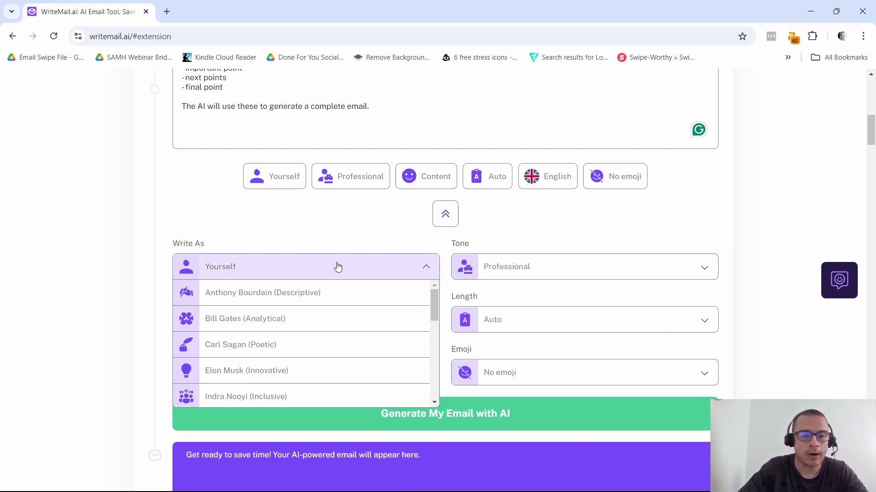
scroll(326, 272, "down", 1)
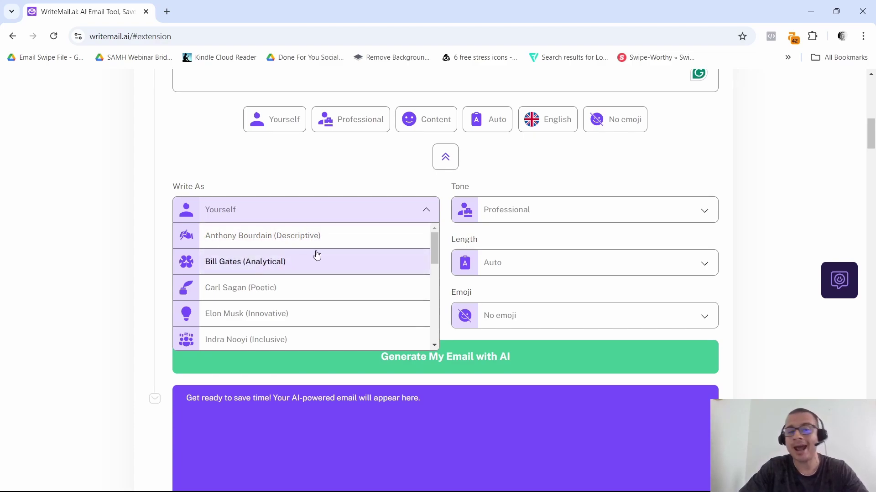
scroll(301, 278, "down", 3)
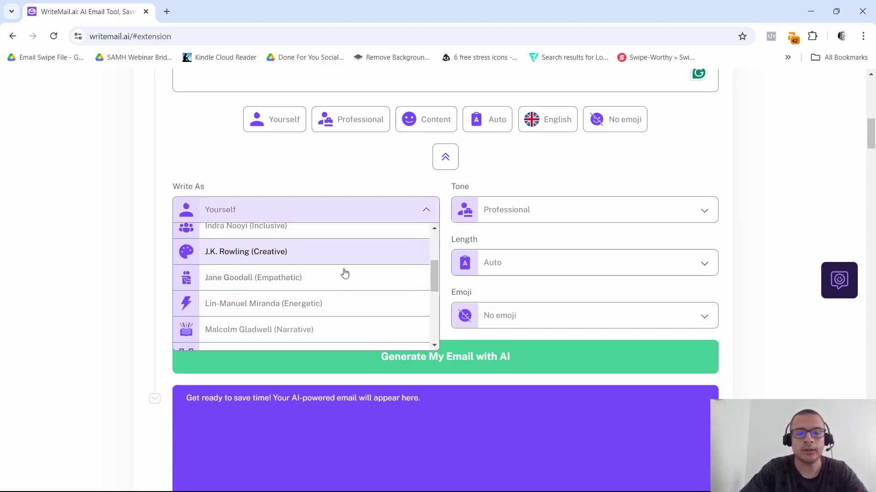
scroll(319, 310, "down", 1)
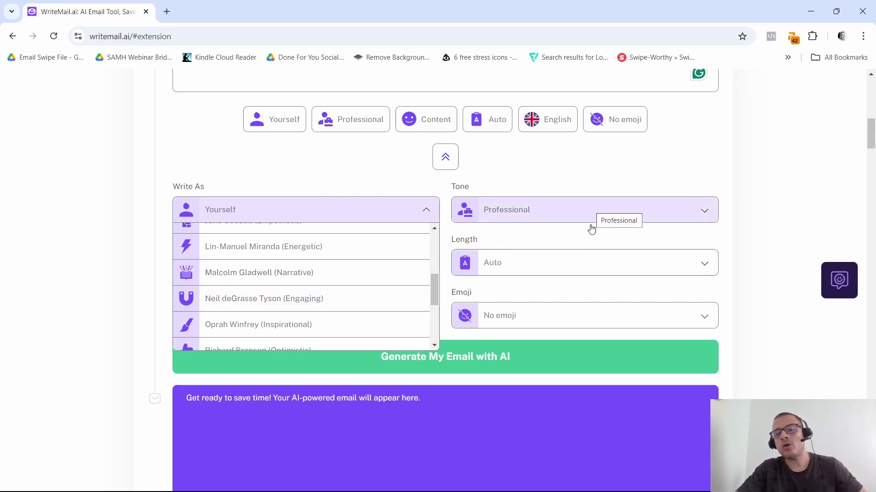
left_click(618, 209)
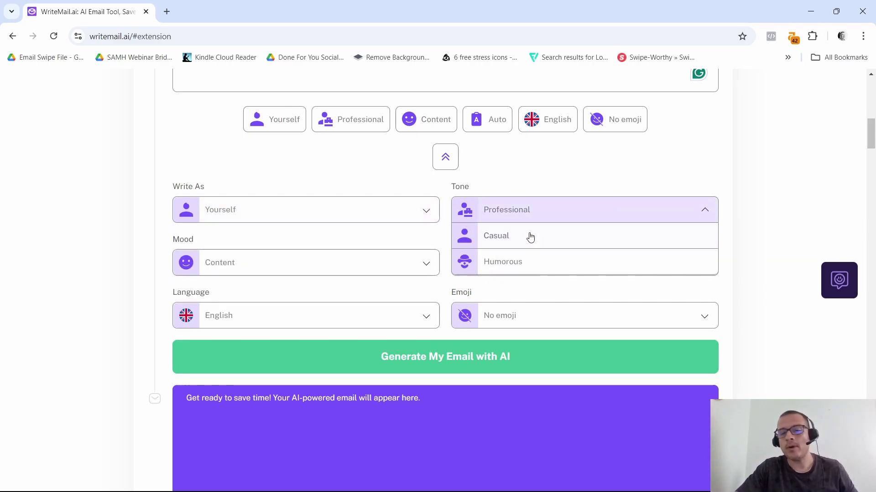
left_click(283, 267)
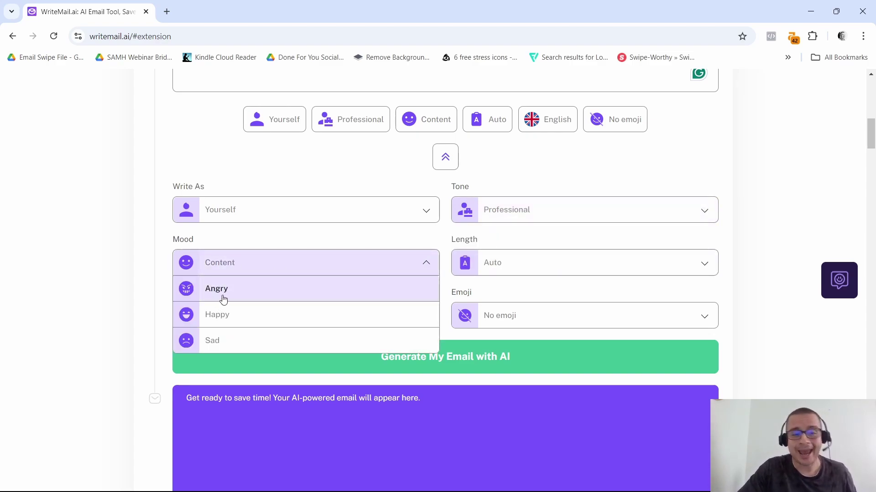
left_click(659, 264)
left_click(772, 263)
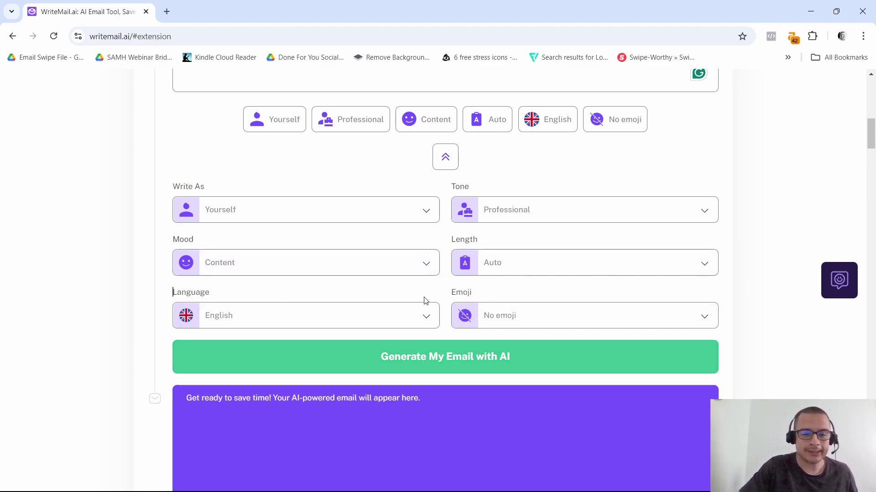
scroll(474, 308, "down", 1)
scroll(449, 313, "down", 1)
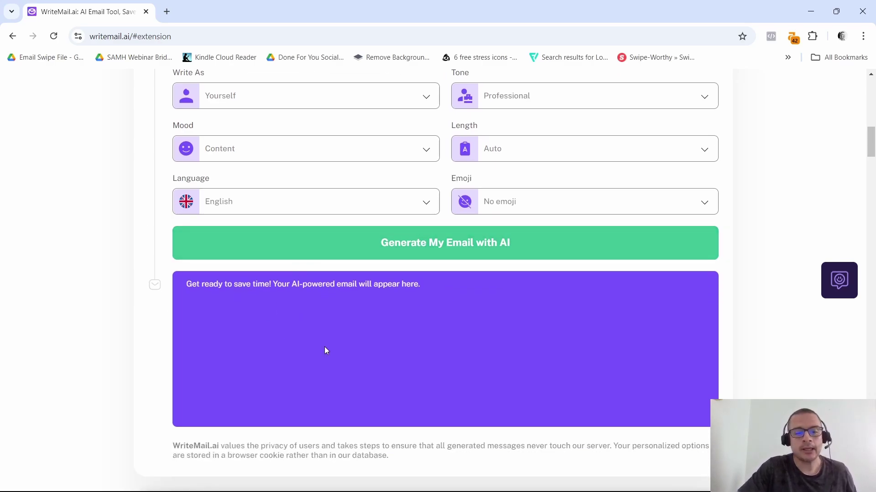
Step: Scroll to the Regular $0, Basic $11.95 and Pro $19.95 pricing plans, then to the Gmail section
scroll(502, 365, "down", 2)
scroll(641, 378, "down", 15)
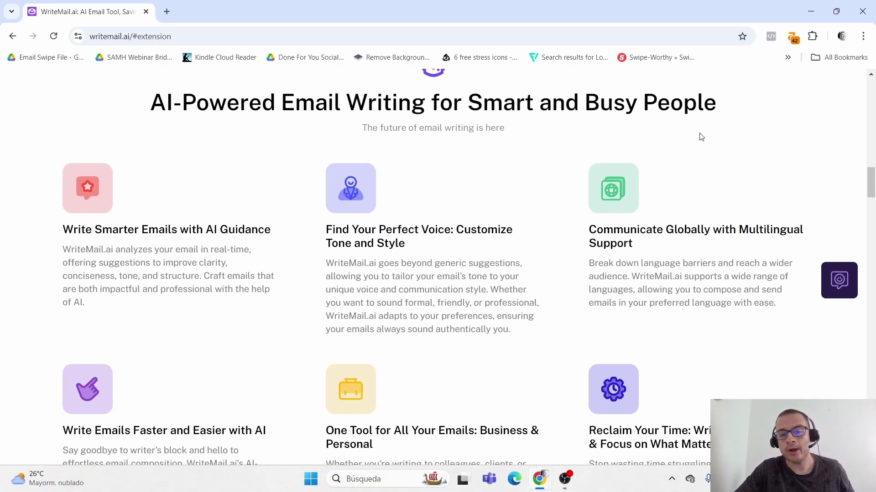
scroll(746, 197, "down", 20)
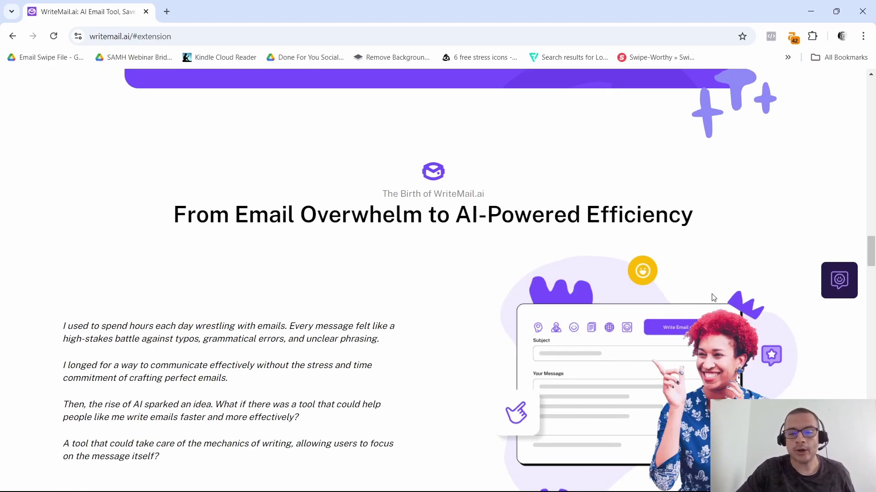
scroll(733, 292, "down", 15)
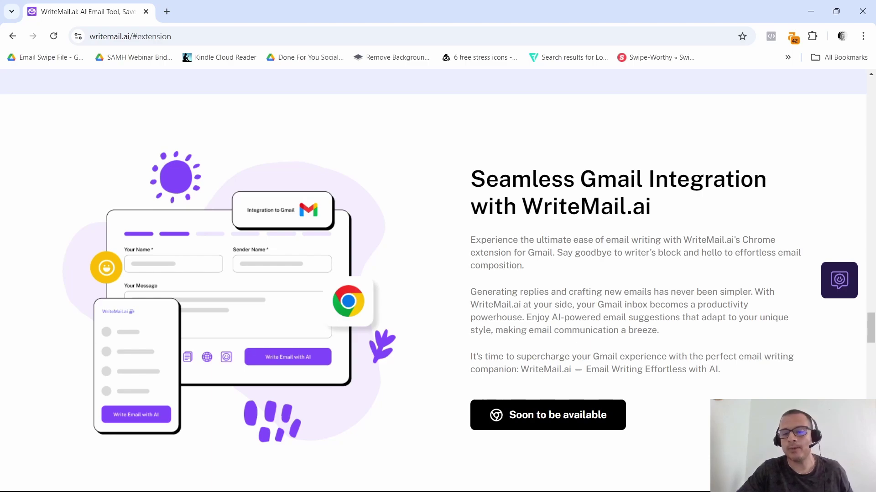
left_click_drag(871, 328, 872, 392)
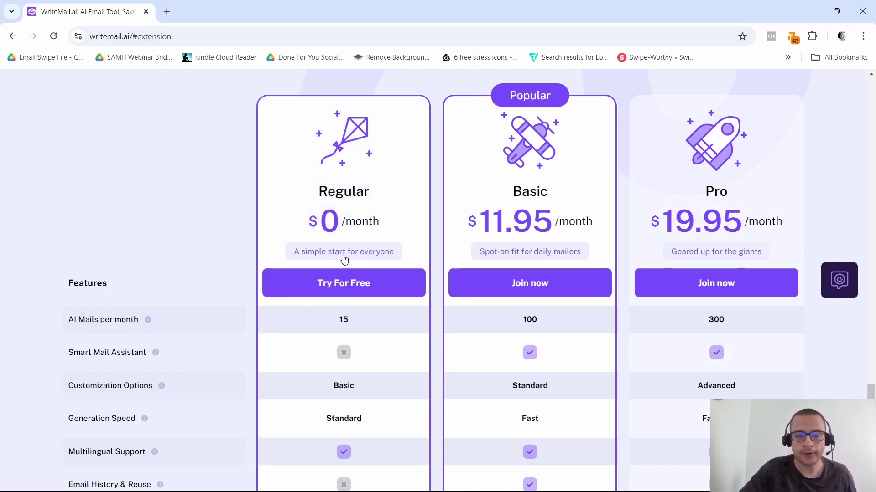
scroll(361, 273, "down", 2)
scroll(401, 296, "down", 2)
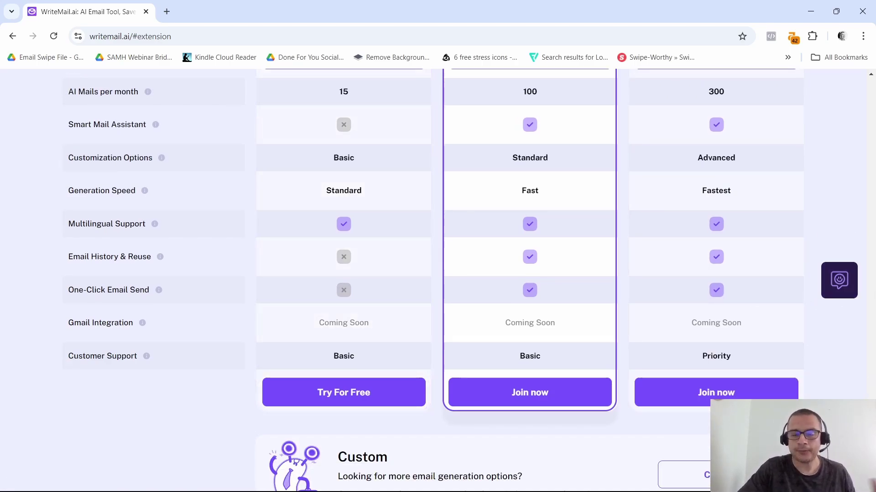
scroll(438, 273, "up", 3)
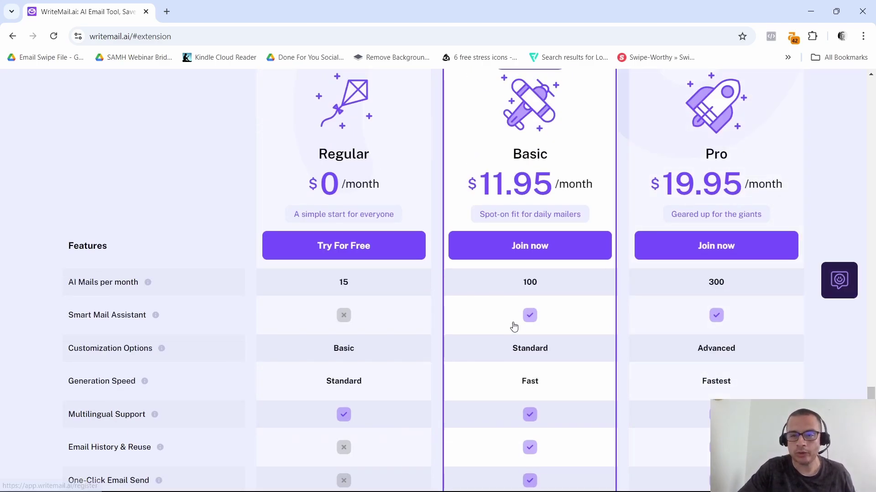
scroll(694, 379, "down", 6)
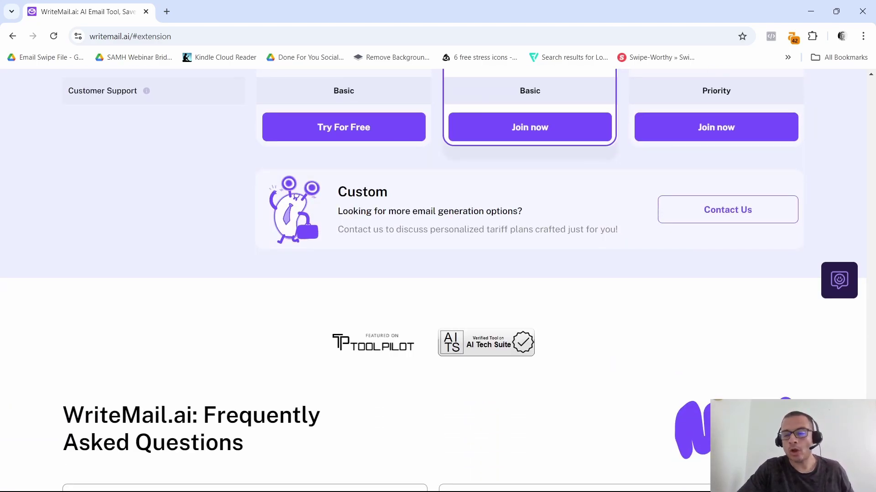
scroll(826, 338, "up", 15)
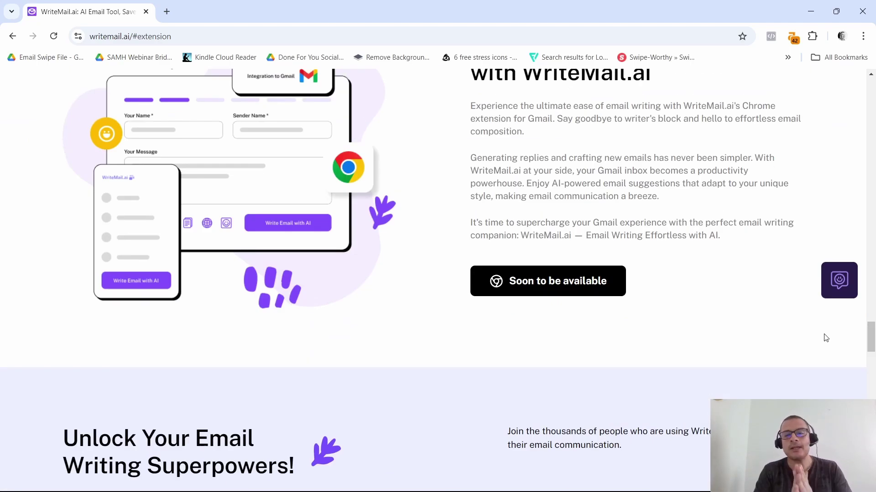